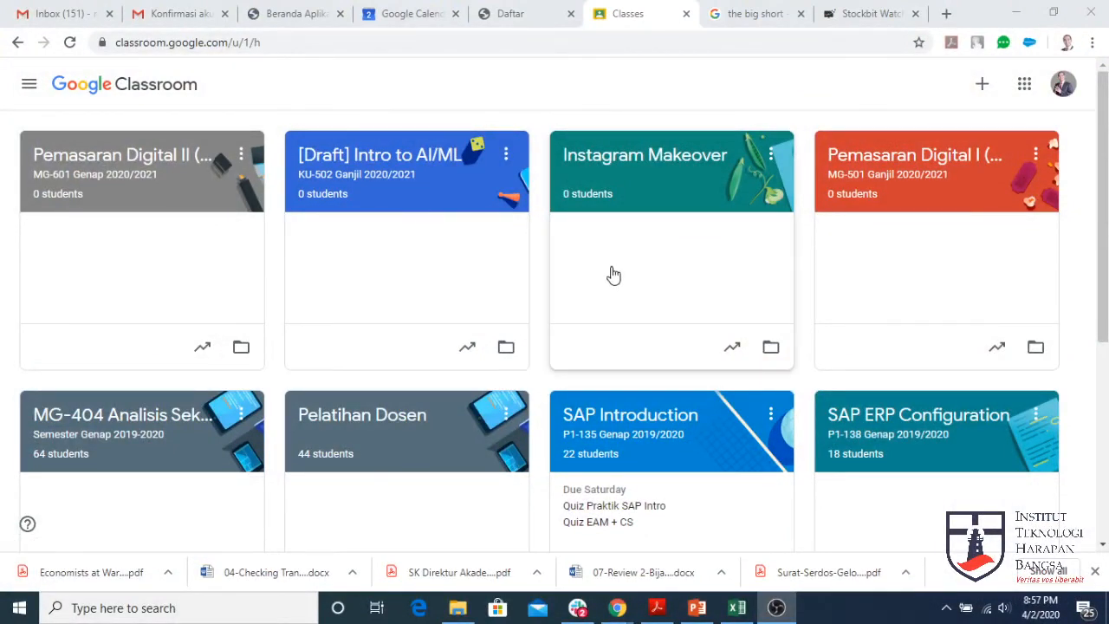
Step: Open the classwork page of the "[Draft] Intro to AI/ML" class
scroll(726, 357, "down", 1)
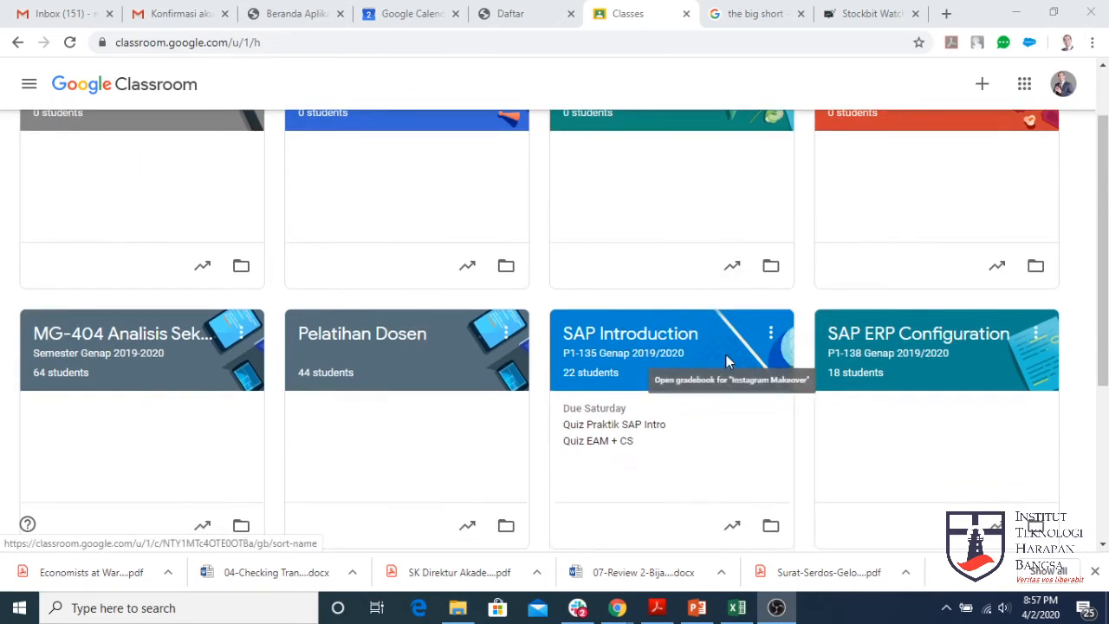
scroll(718, 359, "up", 1)
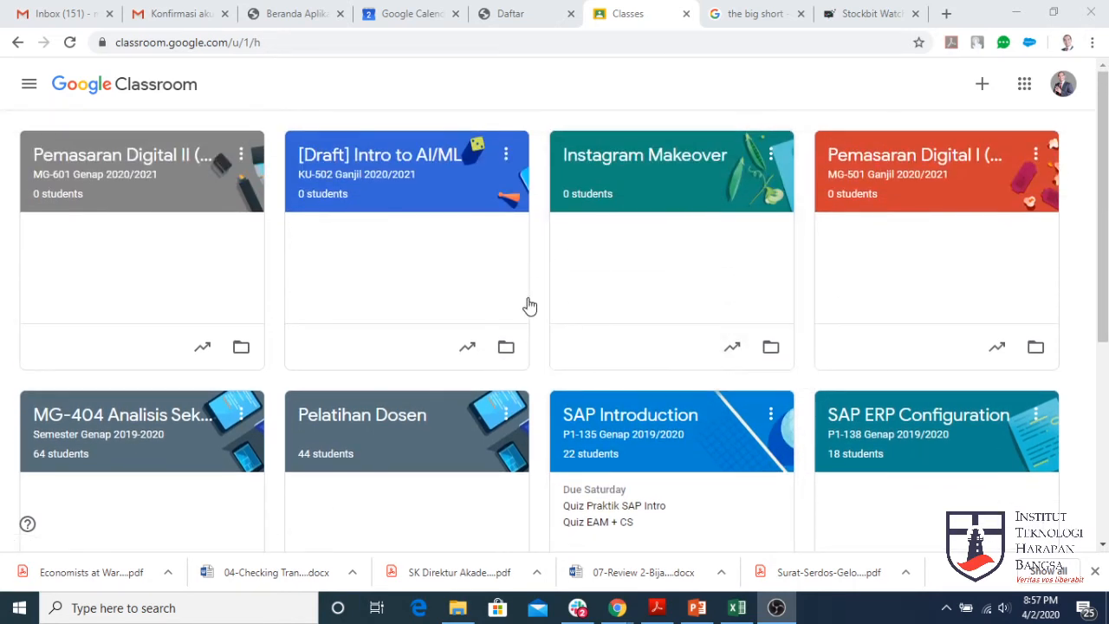
left_click(395, 164)
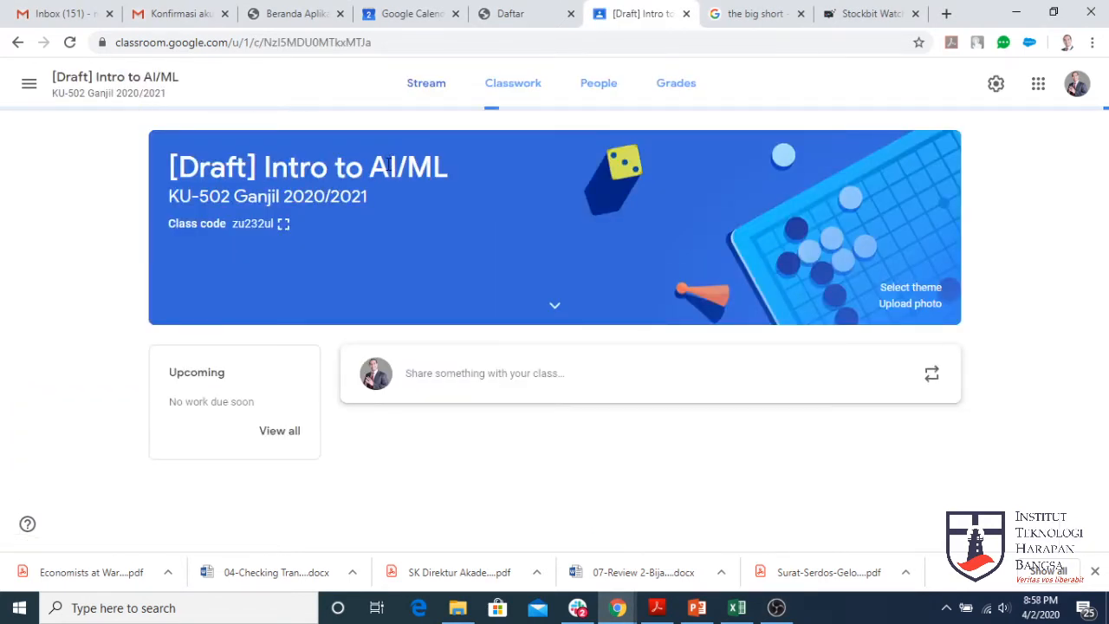
left_click(506, 93)
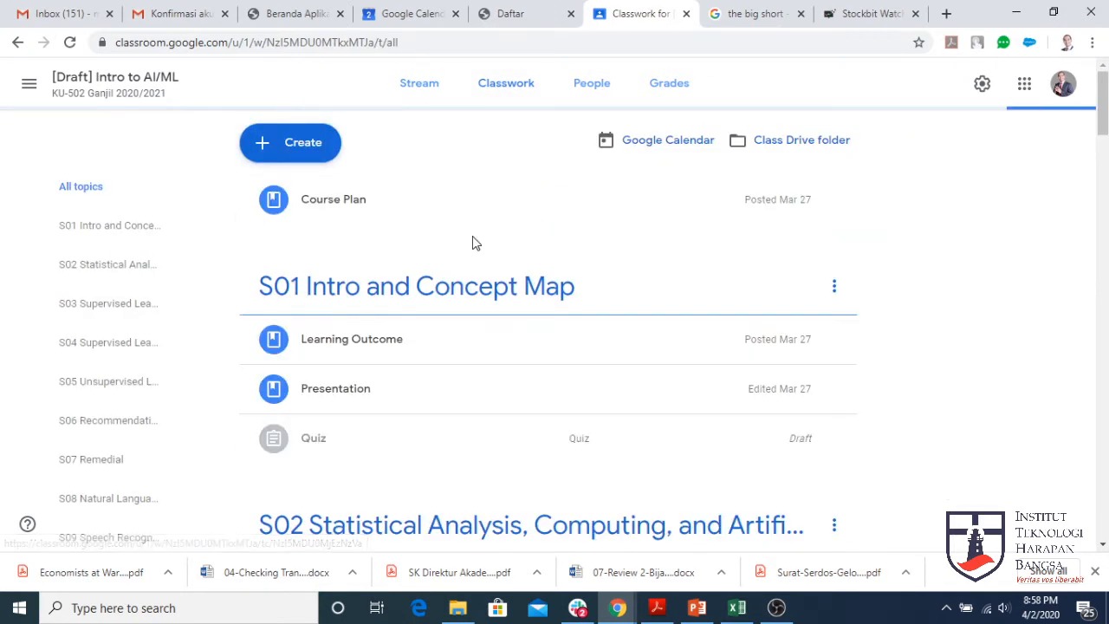
Step: Create a quiz assignment titled "Quiz Coba-coba"
left_click(301, 149)
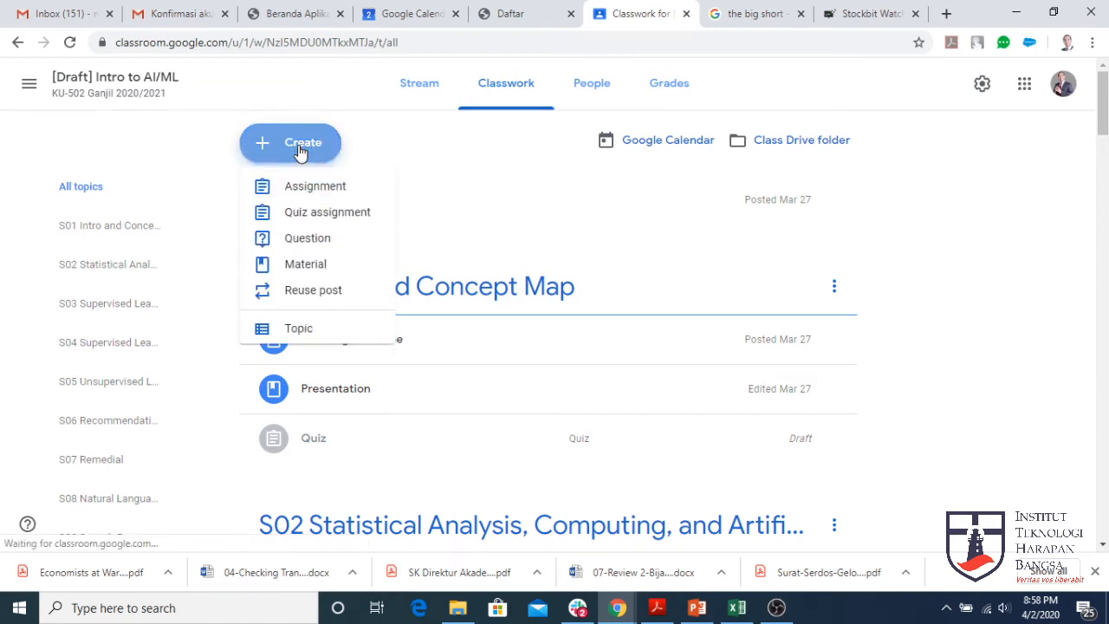
left_click(311, 219)
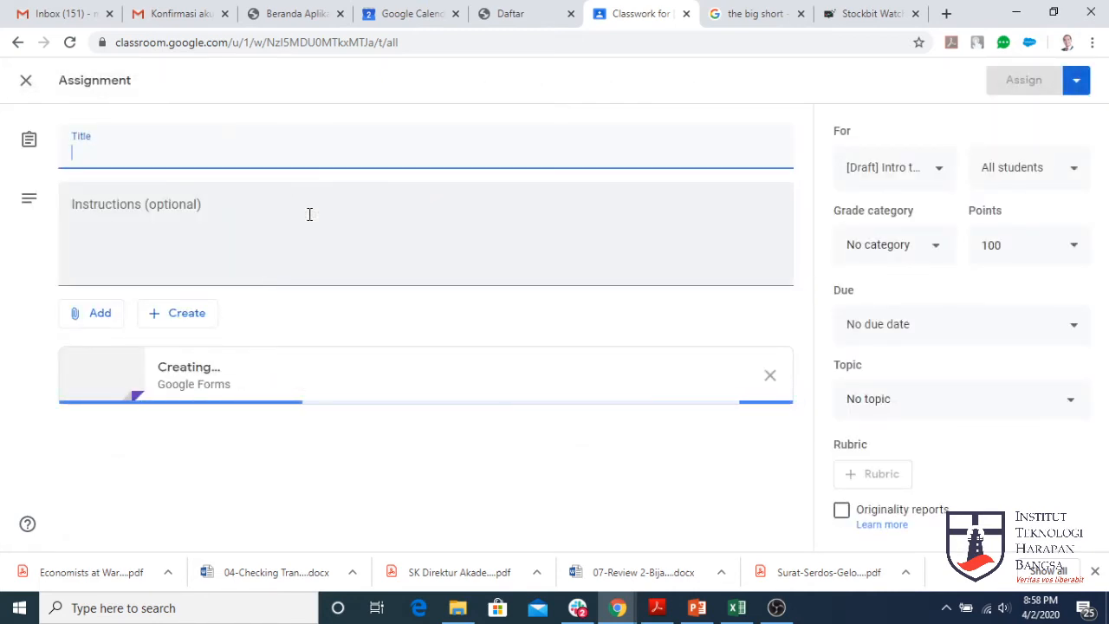
left_click(268, 152)
type("Quiz")
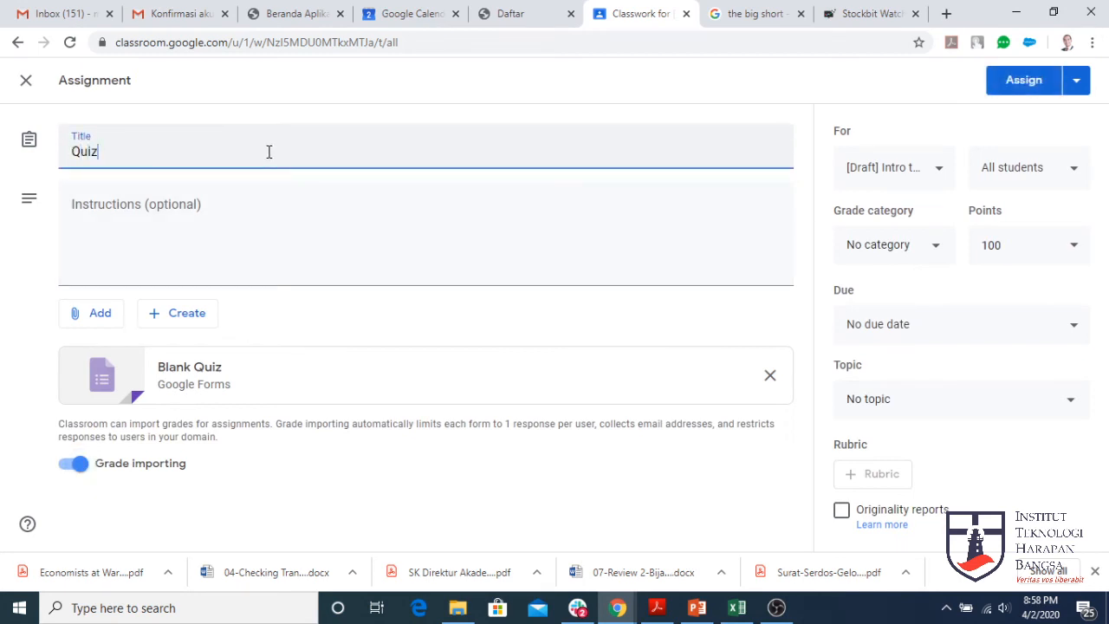
type(" Coba-coba")
left_click(263, 239)
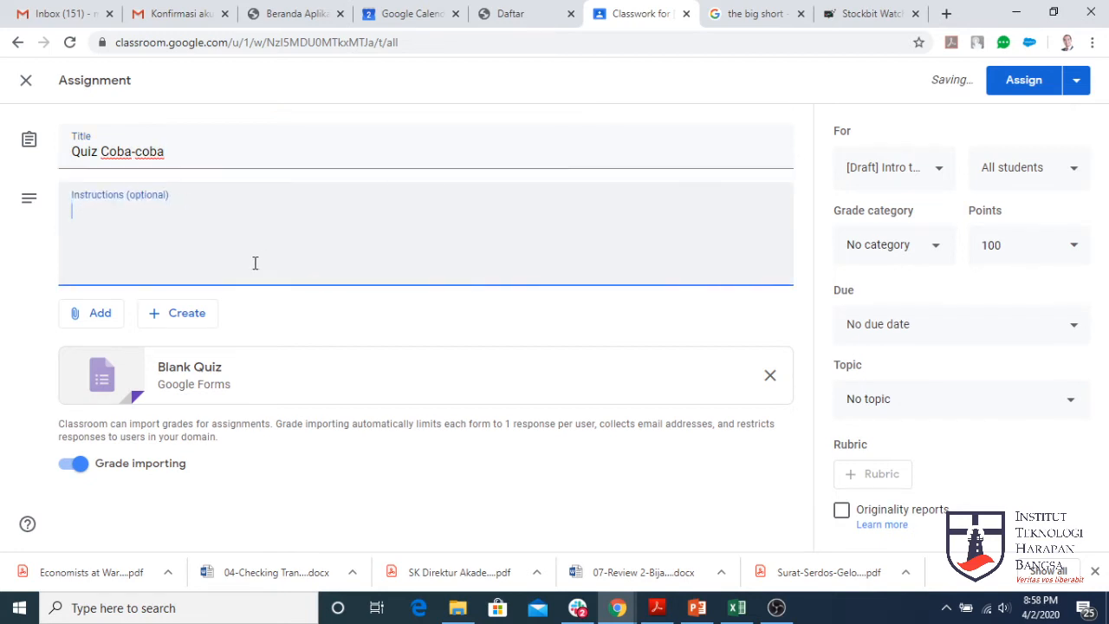
Step: Open the attached Blank Quiz form and word its first question "Siapakah presiden Indonesia yang ke-5"
left_click(197, 375)
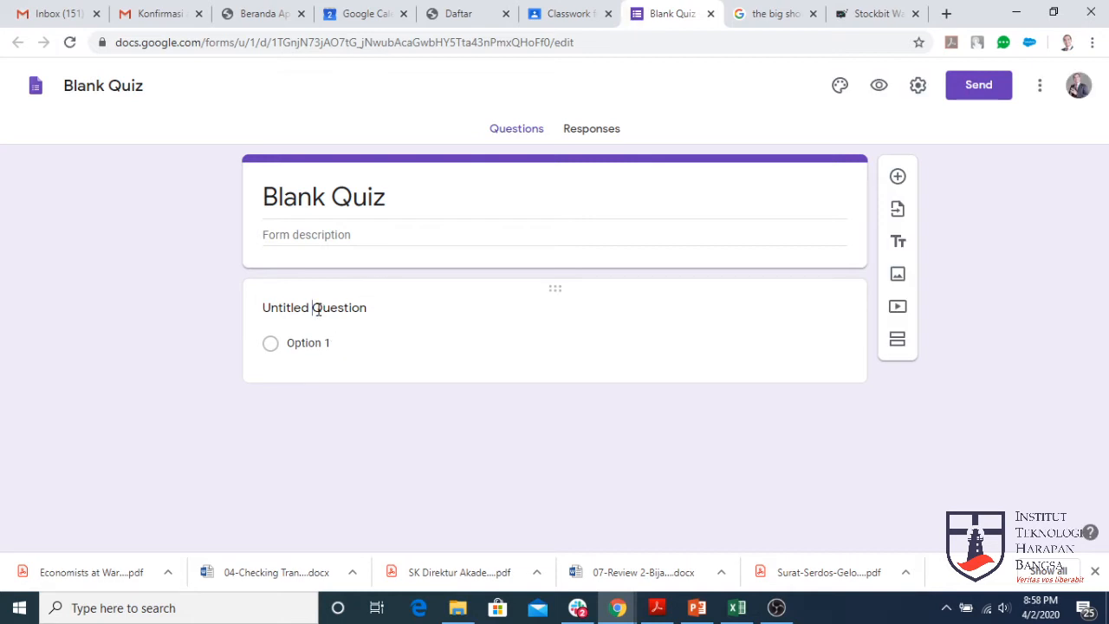
left_click(361, 305)
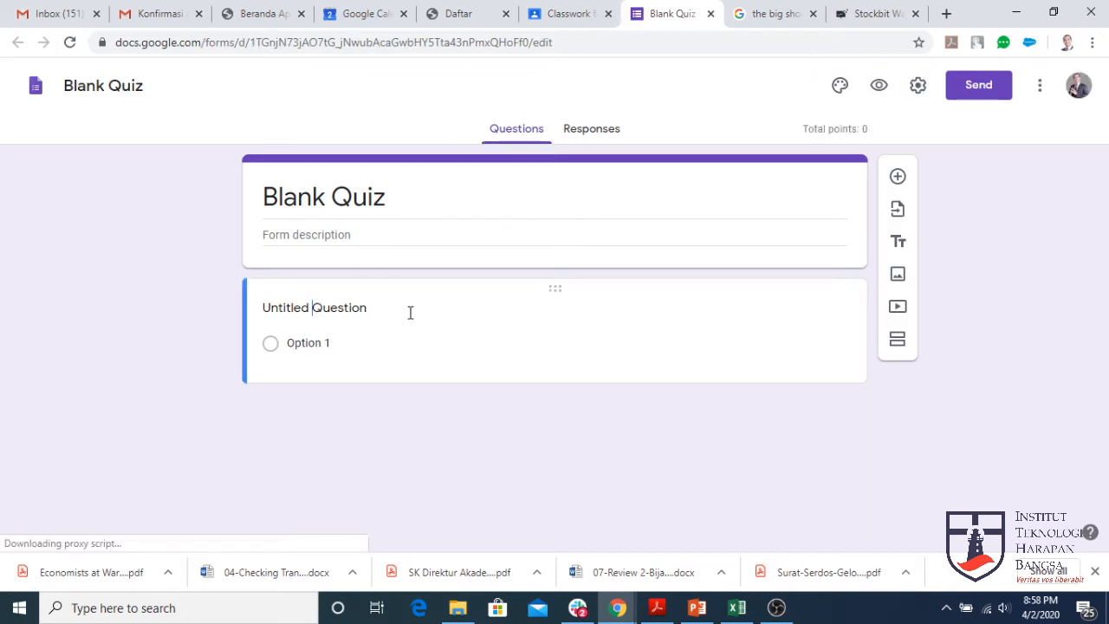
triple_click(410, 310)
type("S")
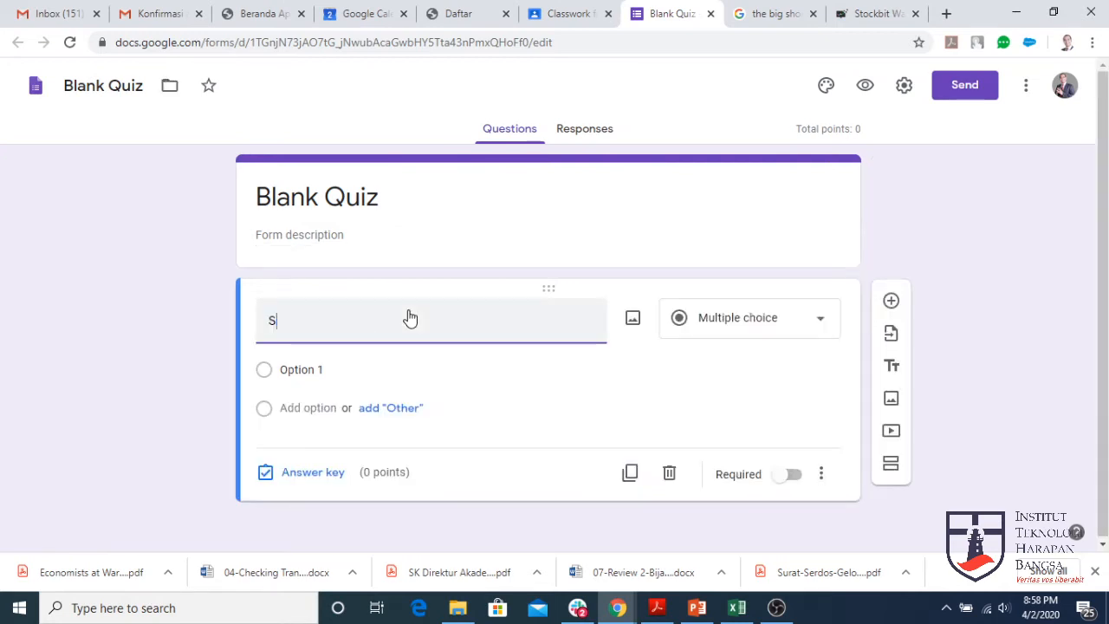
type("iapakah p")
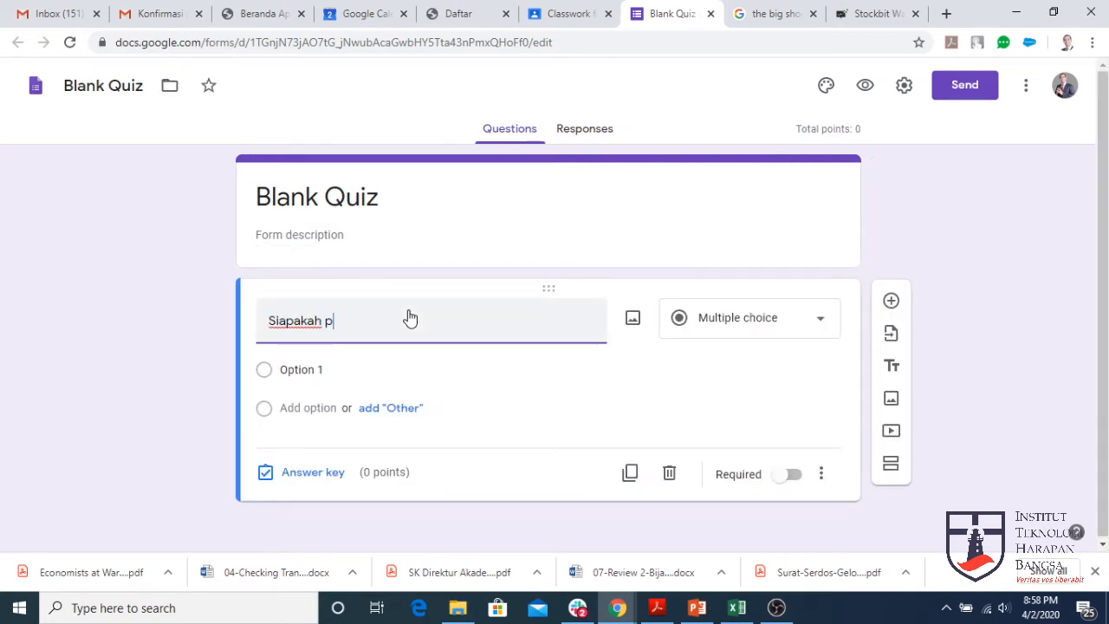
type("residen INdone")
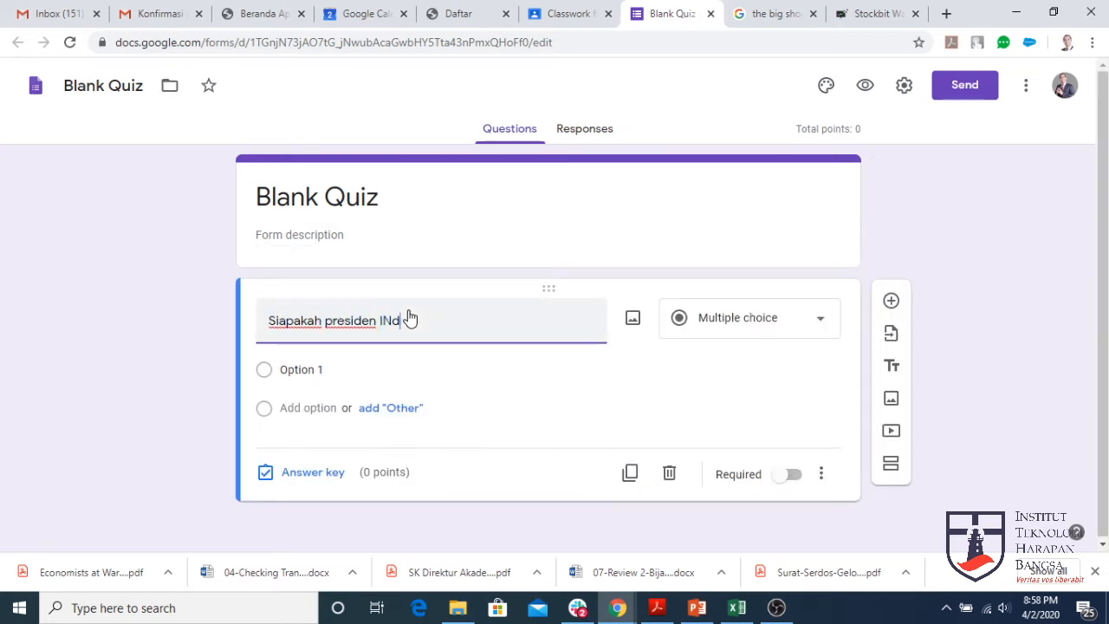
key("BackSpace")
key("BackSpace")
type("ndo")
key("BackSpace")
key("BackSpace")
type("nesia ya")
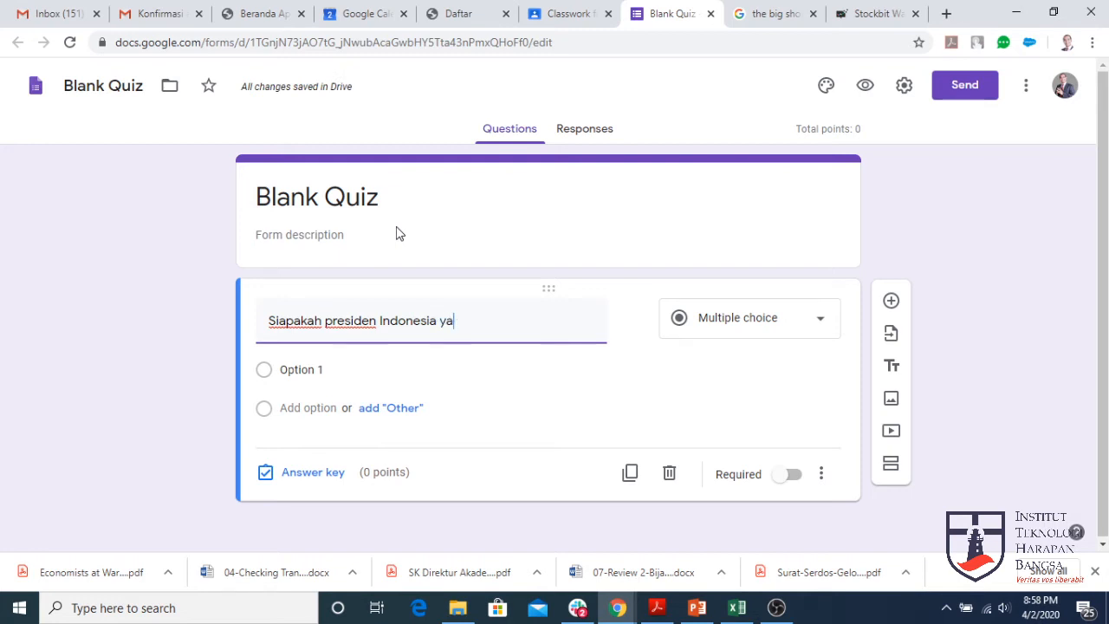
type("ng ke-5")
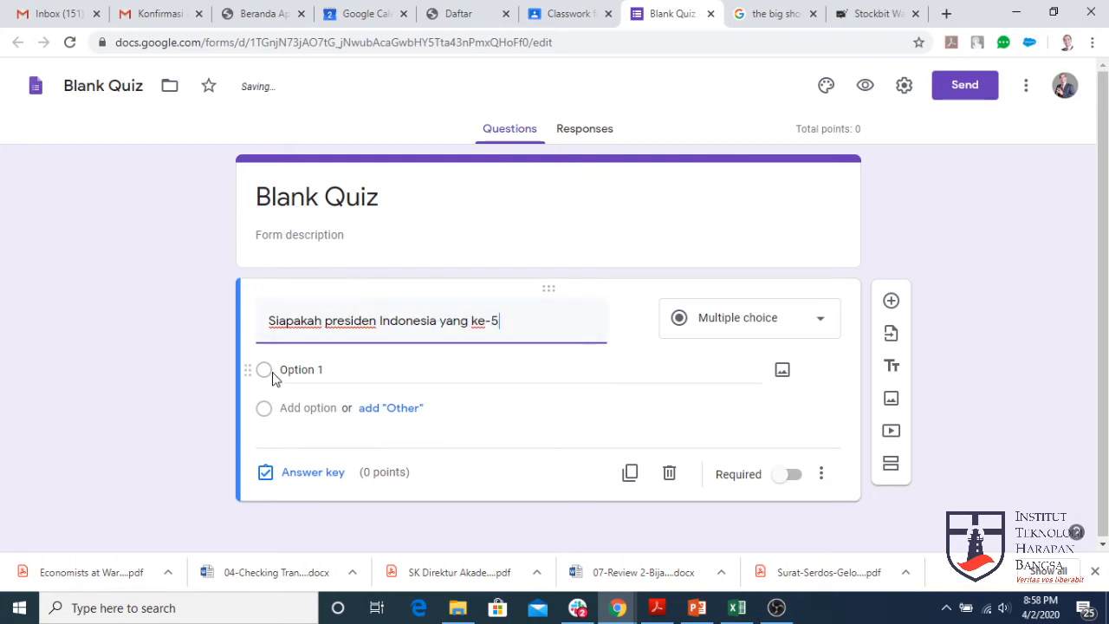
Step: Add an "Other" choice to the first question and set its first option to "Soeharto"
left_click(367, 411)
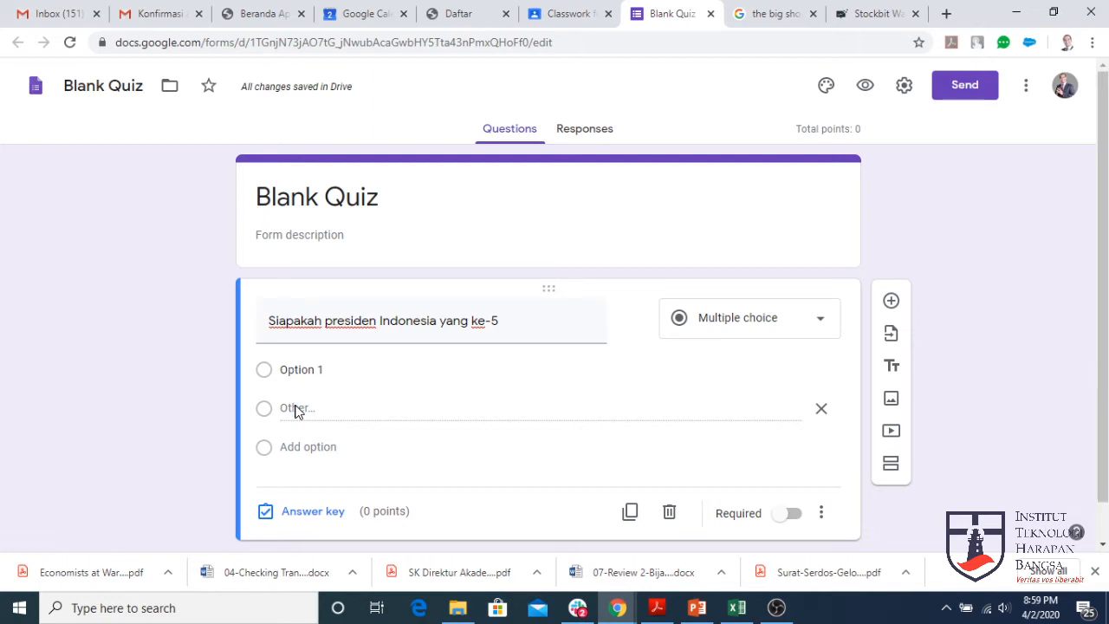
left_click(284, 370)
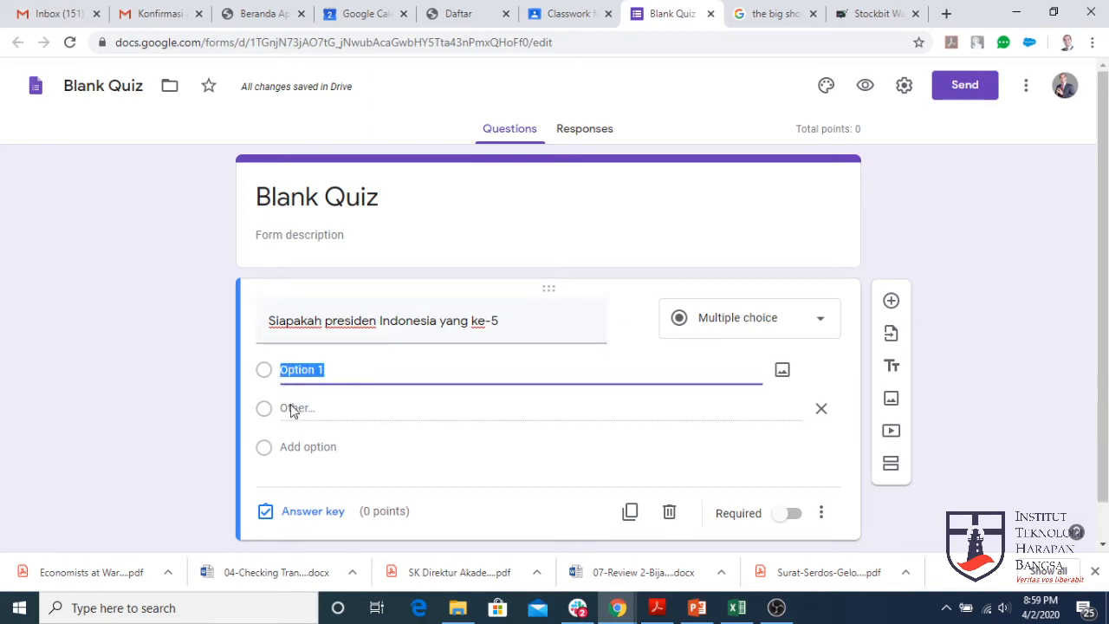
type("Soeharto")
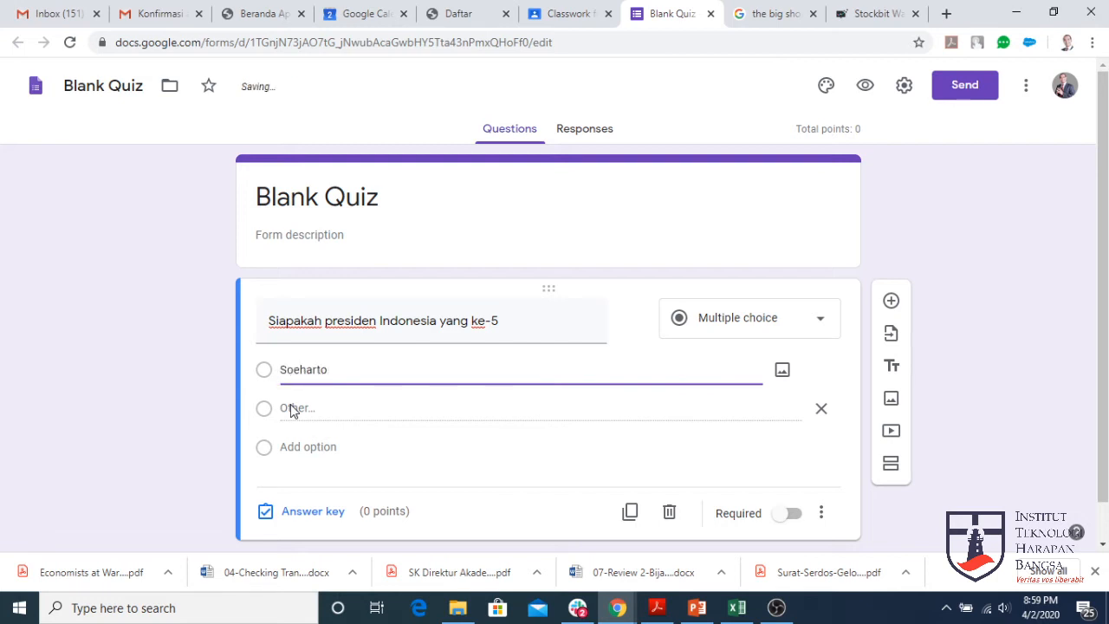
Step: Add the answer options "Habibi" and "Opsi lain" below "Soeharto"
left_click(290, 404)
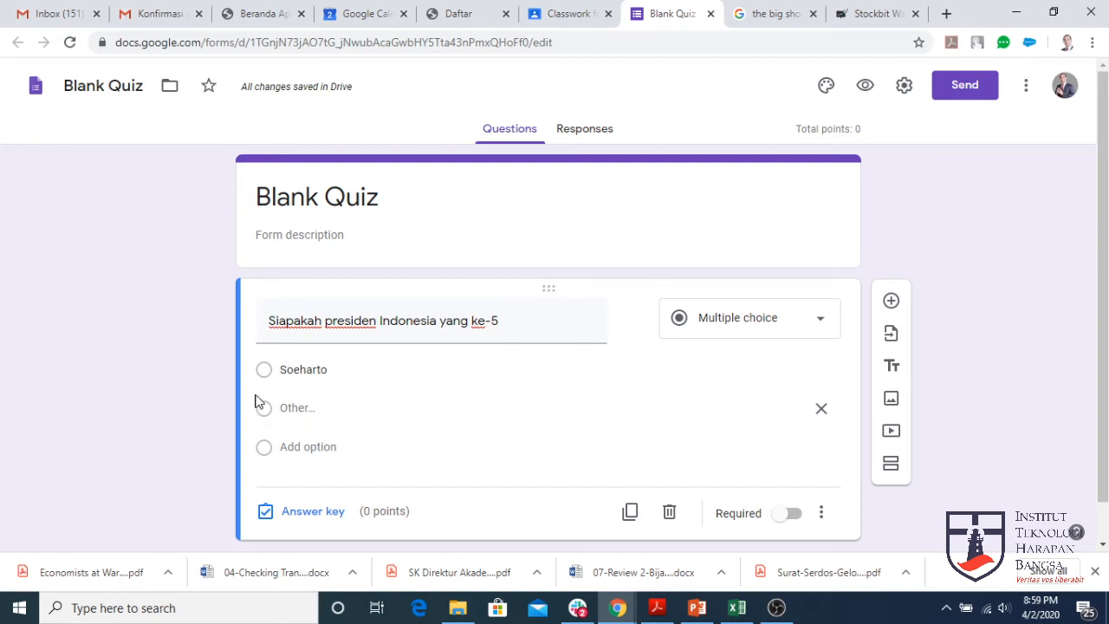
scroll(329, 442, "down", 1)
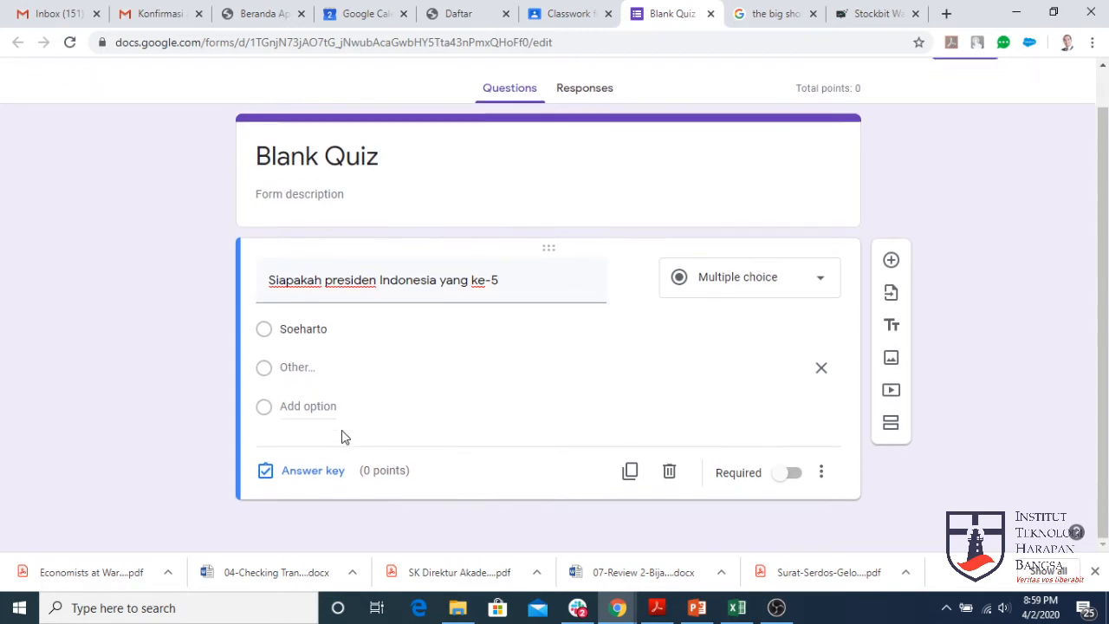
left_click(354, 333)
left_click(310, 370)
left_click(376, 326)
key("Return")
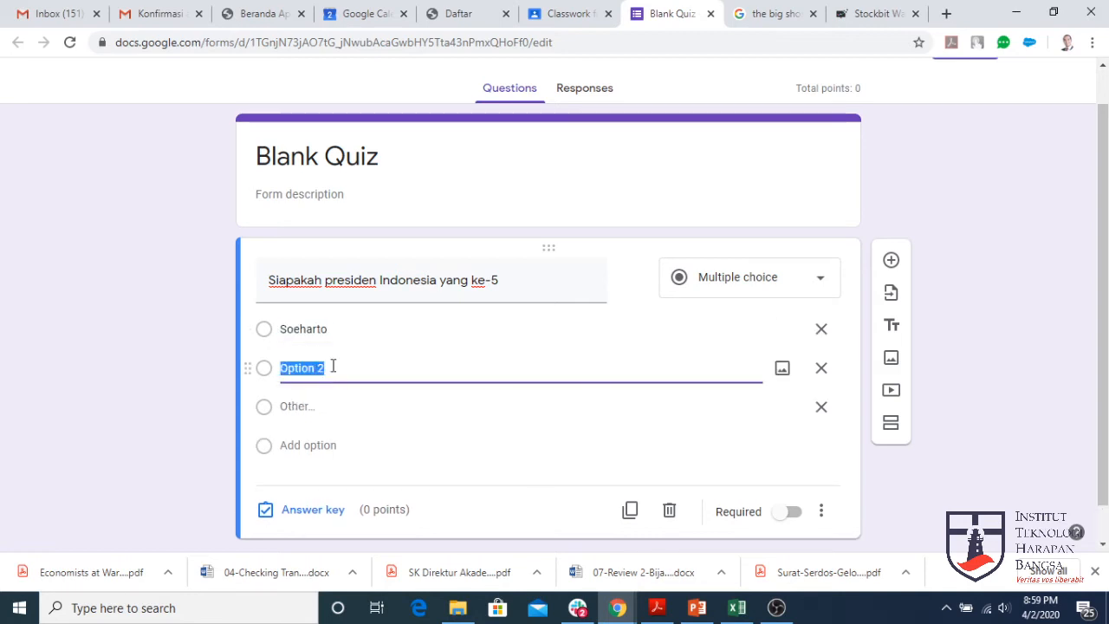
type("Habibi")
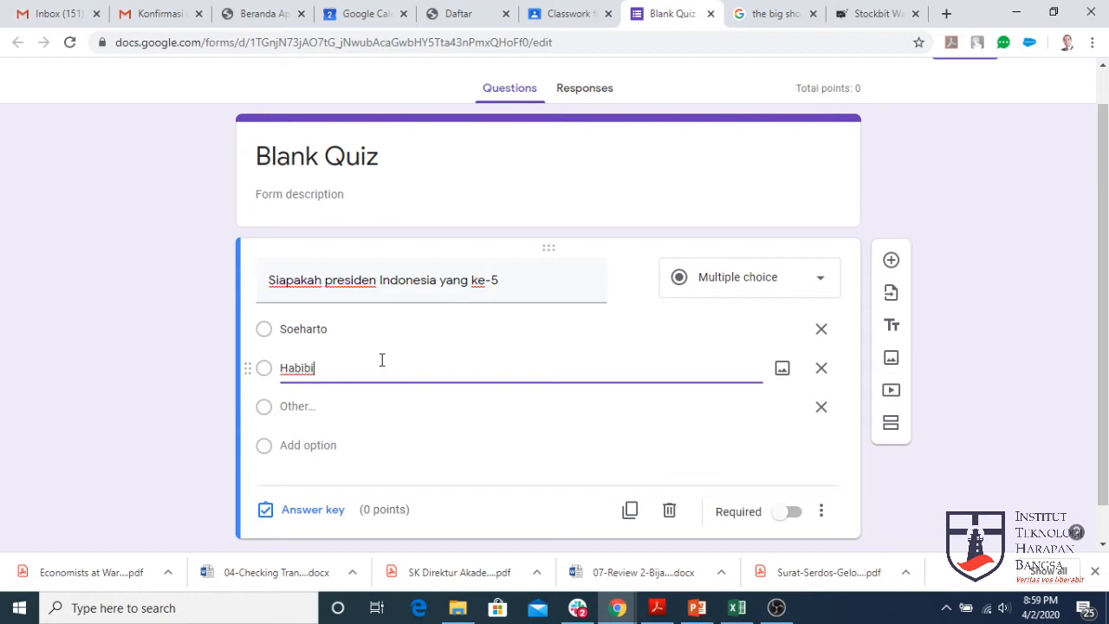
key("Return")
type("O")
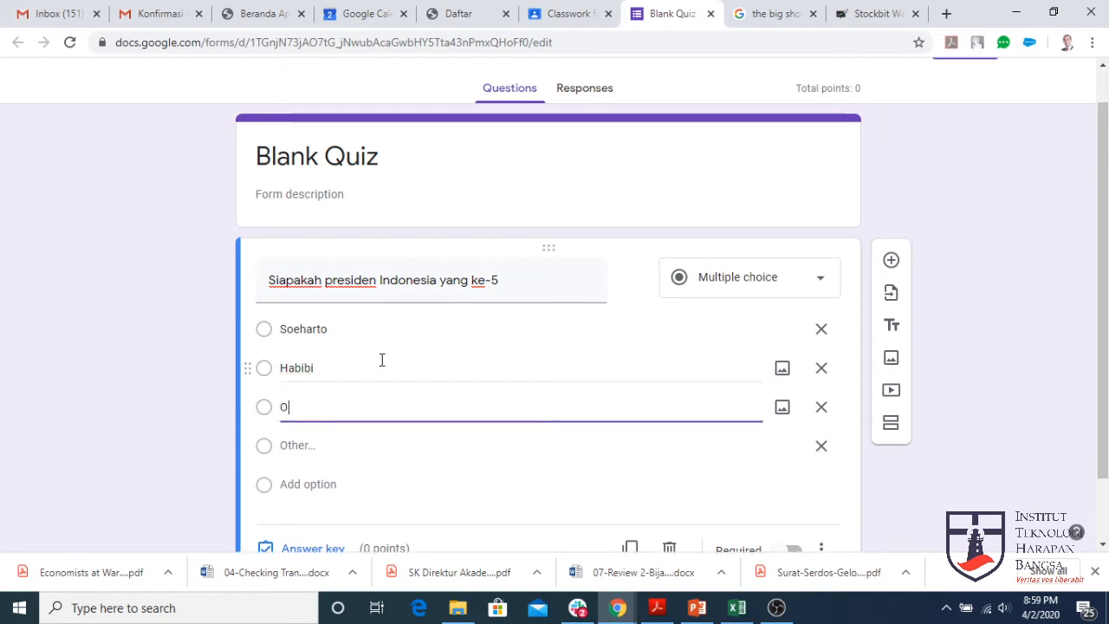
type("Opsi lain")
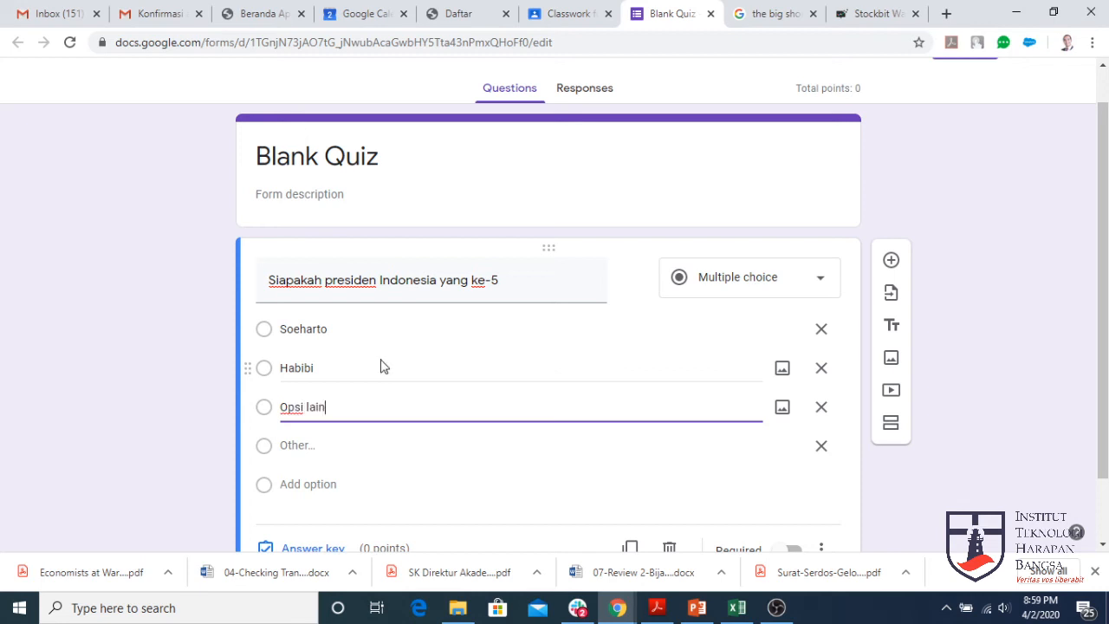
Step: Mark "Opsi lain" as the correct answer in the first question's answer key
scroll(364, 472, "down", 1)
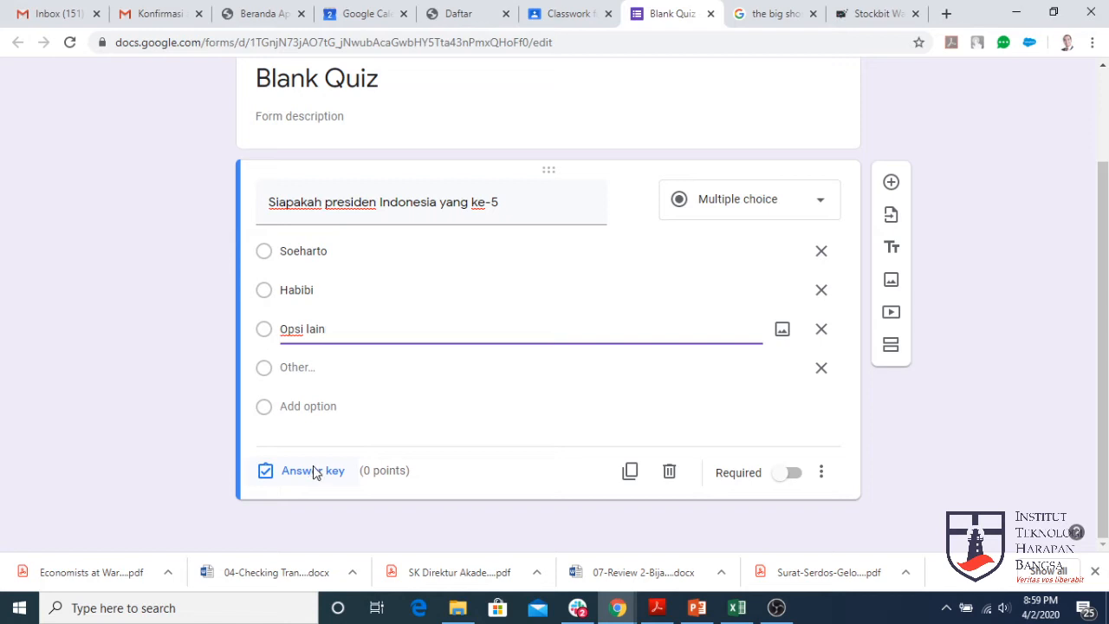
left_click(312, 471)
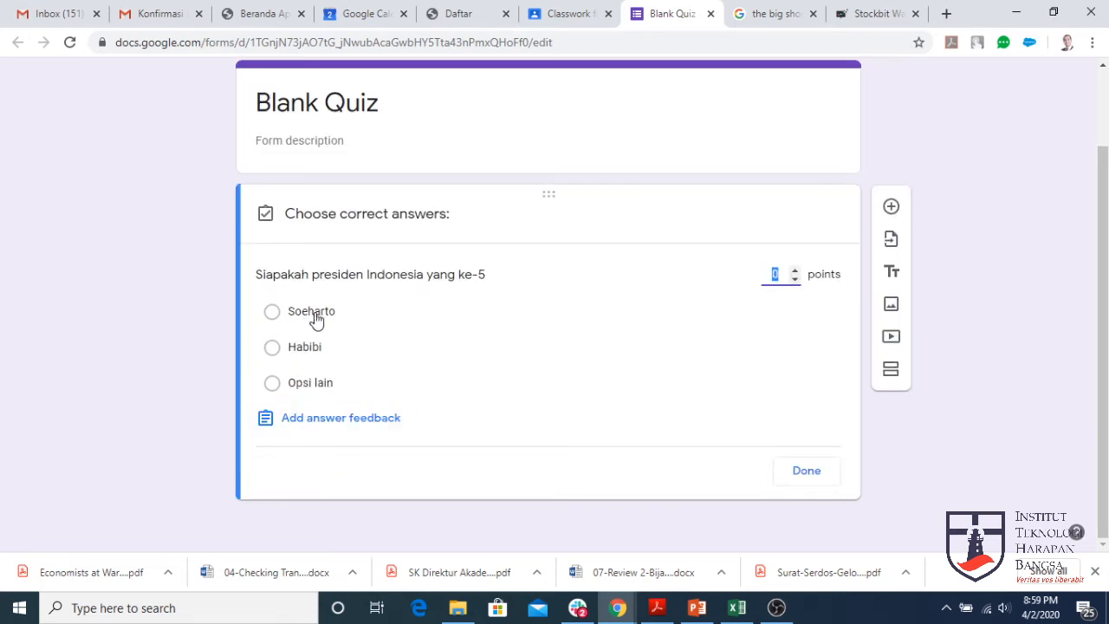
left_click(271, 384)
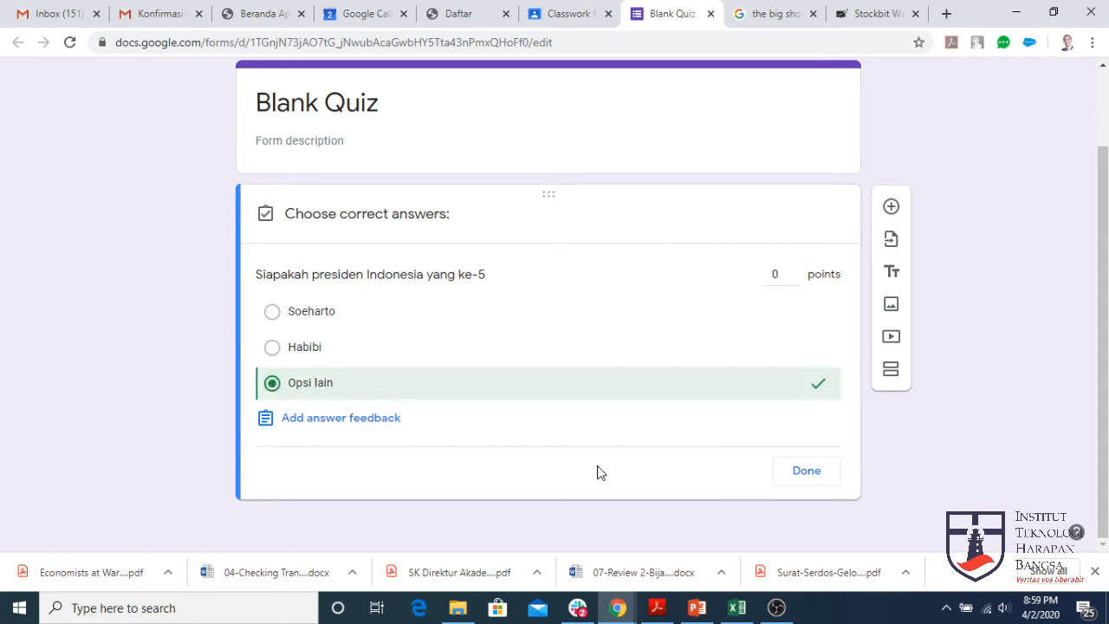
left_click(803, 481)
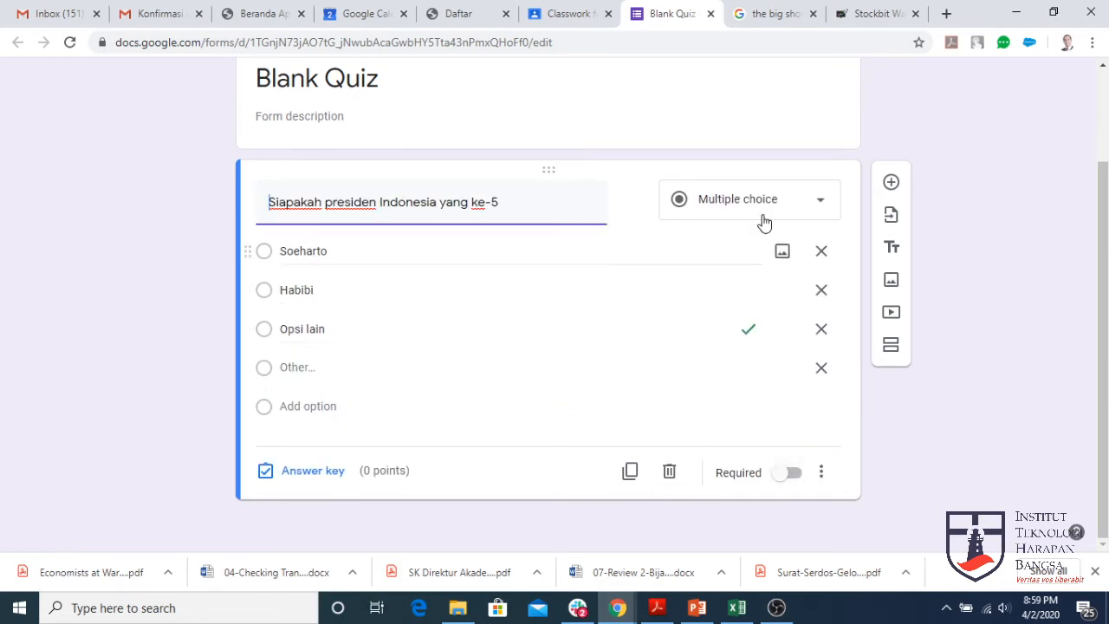
Step: Add a second multiple choice question worded "Apakah yang membuat hati bergetar-getar"
left_click(891, 183)
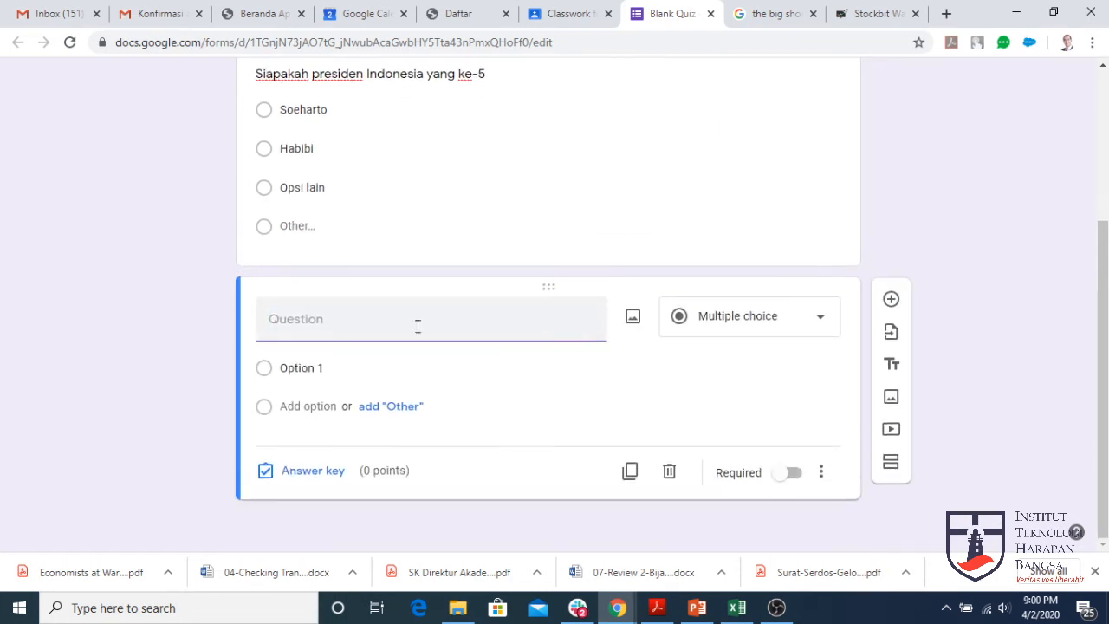
type("Apakah yang membuat ")
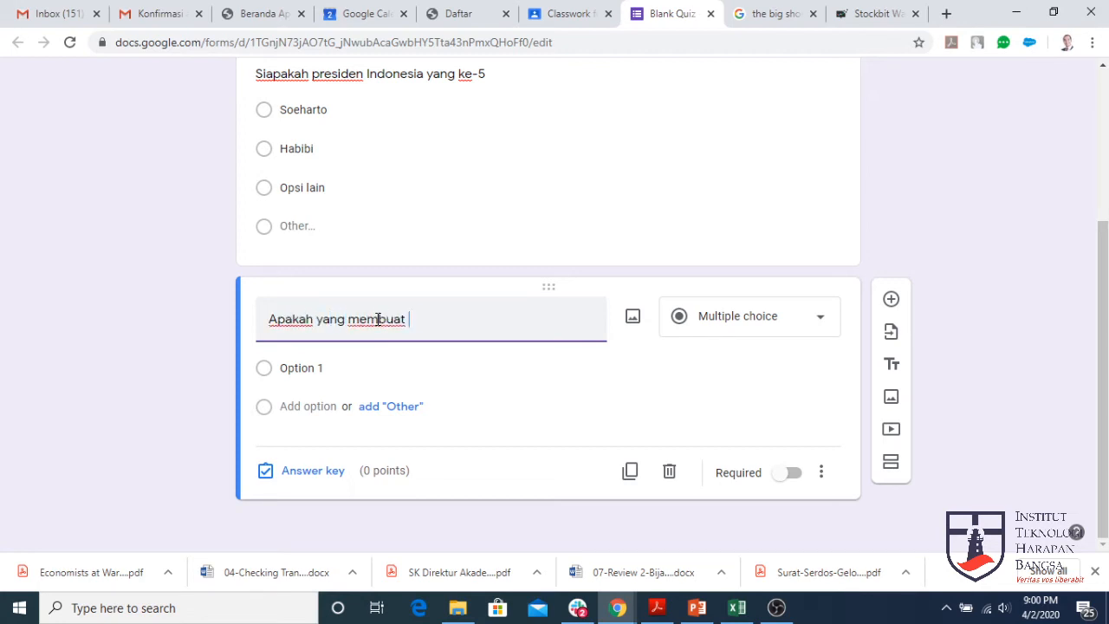
type("hati bergetar")
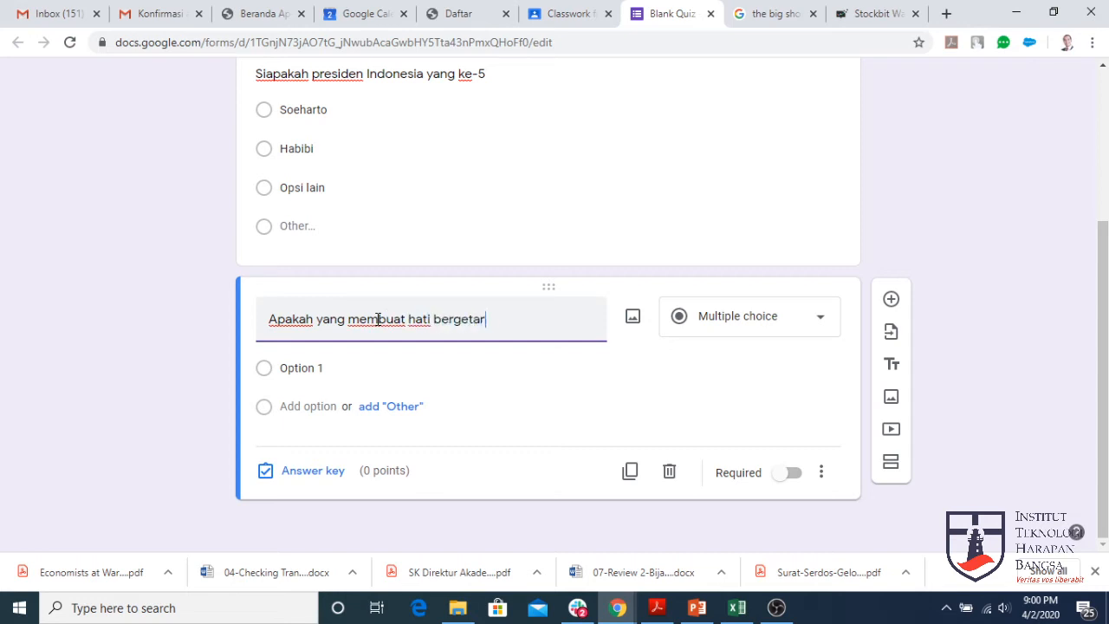
type("-getar")
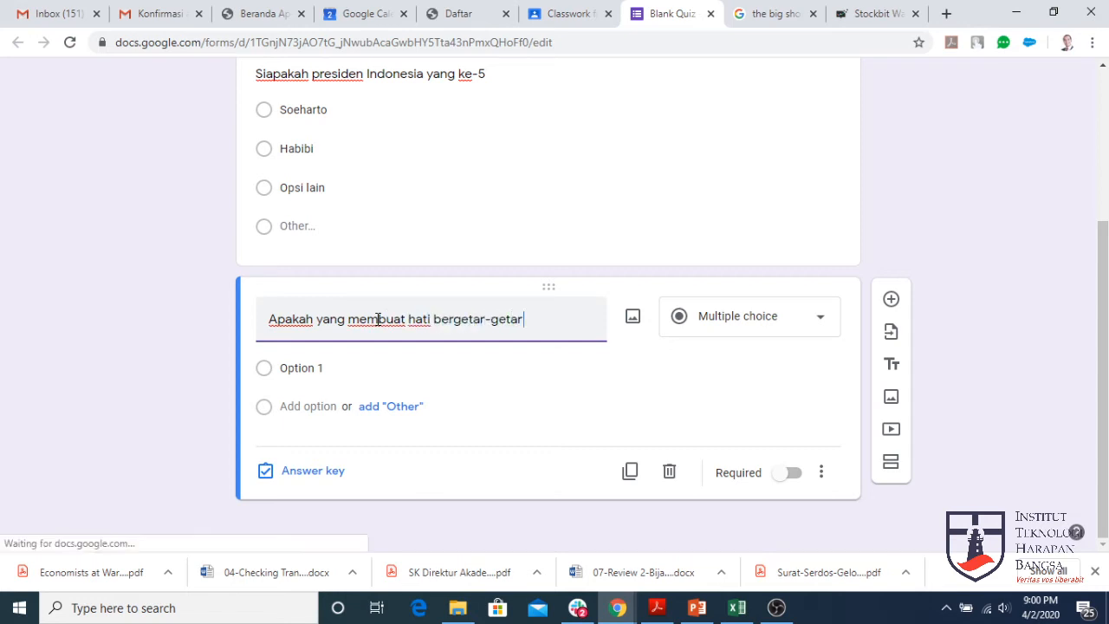
Step: Enter "Melihat pacar" and "Dipukuli pacar" as the second question's answer options
left_click(311, 370)
type("Melihat pa")
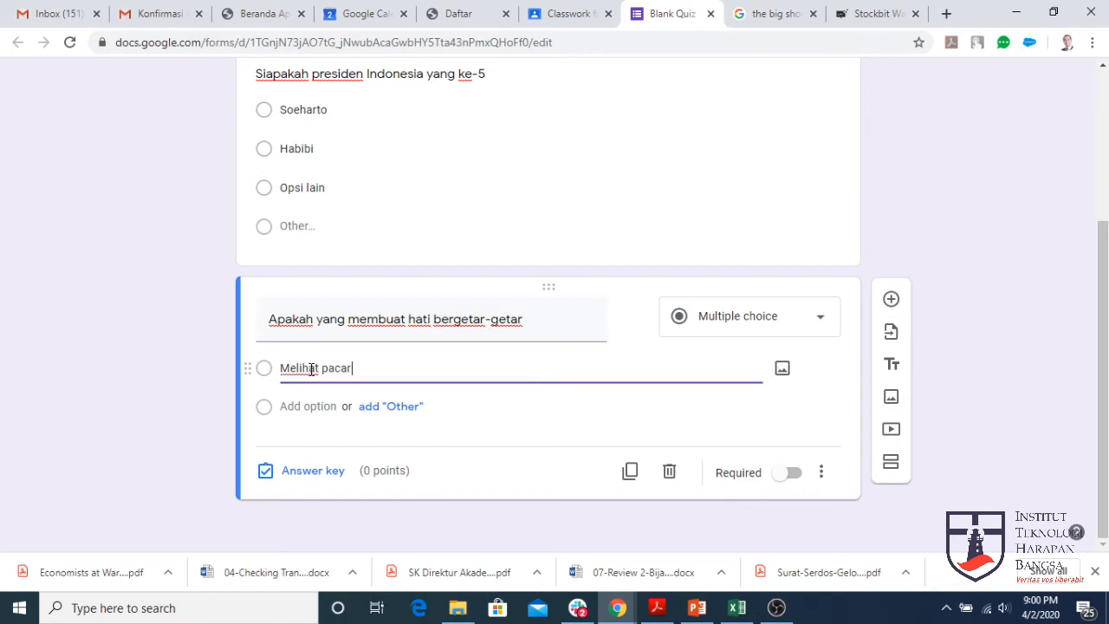
type("car")
key("Return")
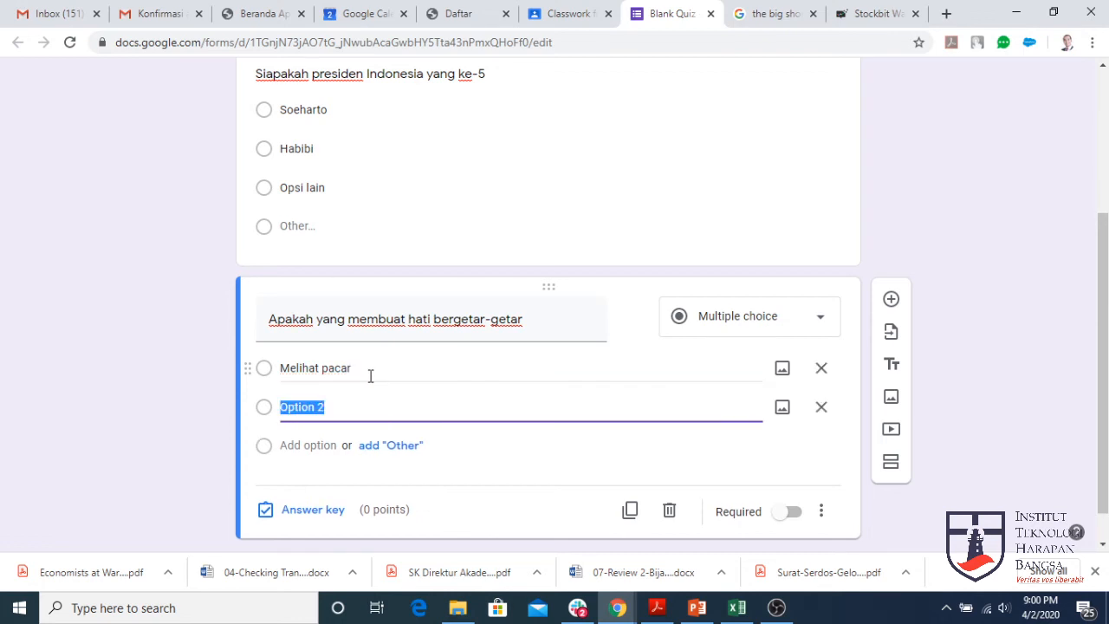
type("Dipukuli pacar")
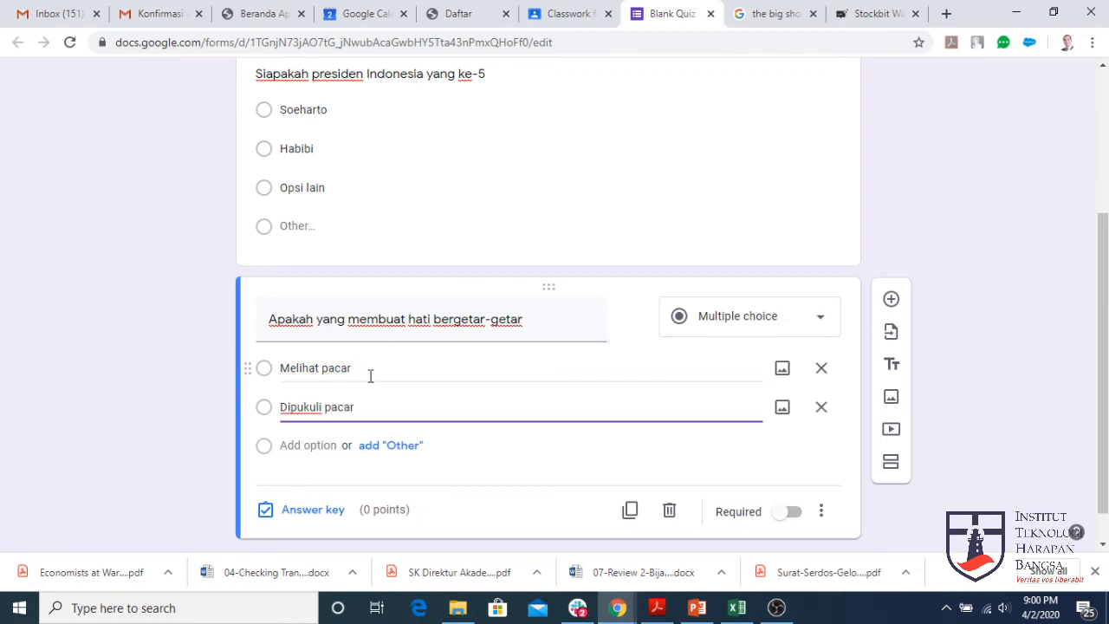
Step: Add "Mau makan bareng pacar orang" as the second question's third option and mark it as the correct answer
key("Return")
type("Mau makan bareng pacar orang")
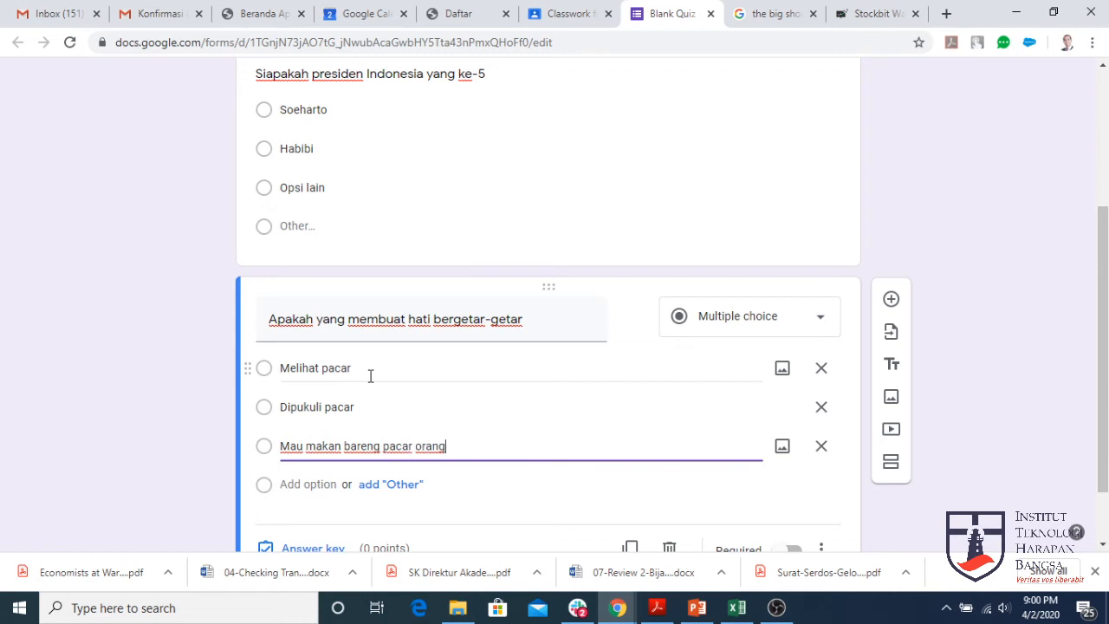
scroll(377, 394, "down", 1)
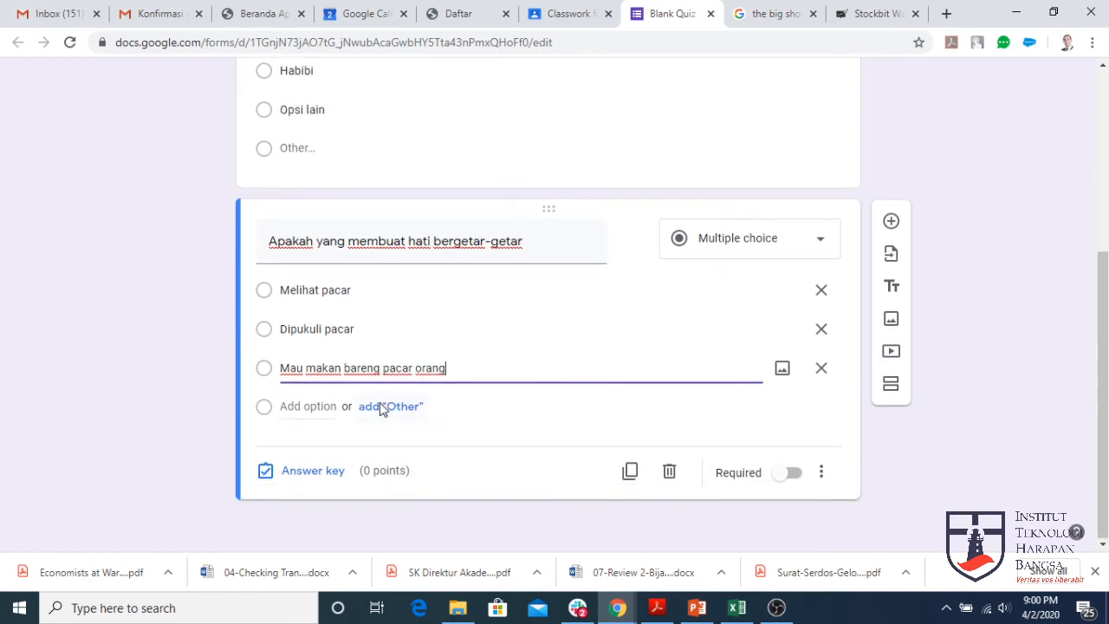
left_click(310, 477)
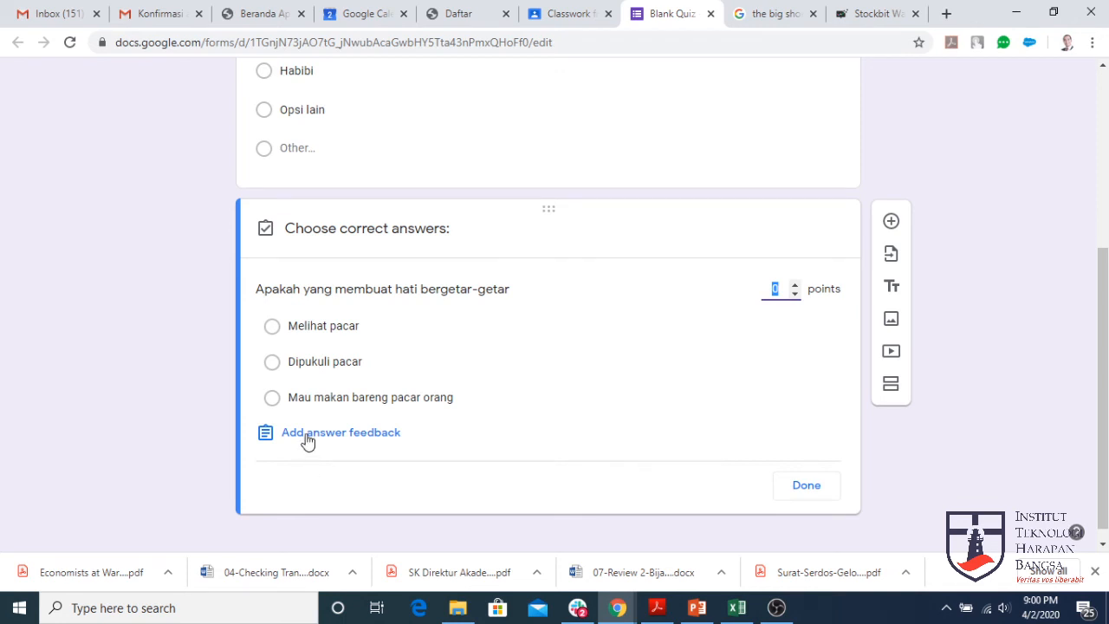
left_click(278, 403)
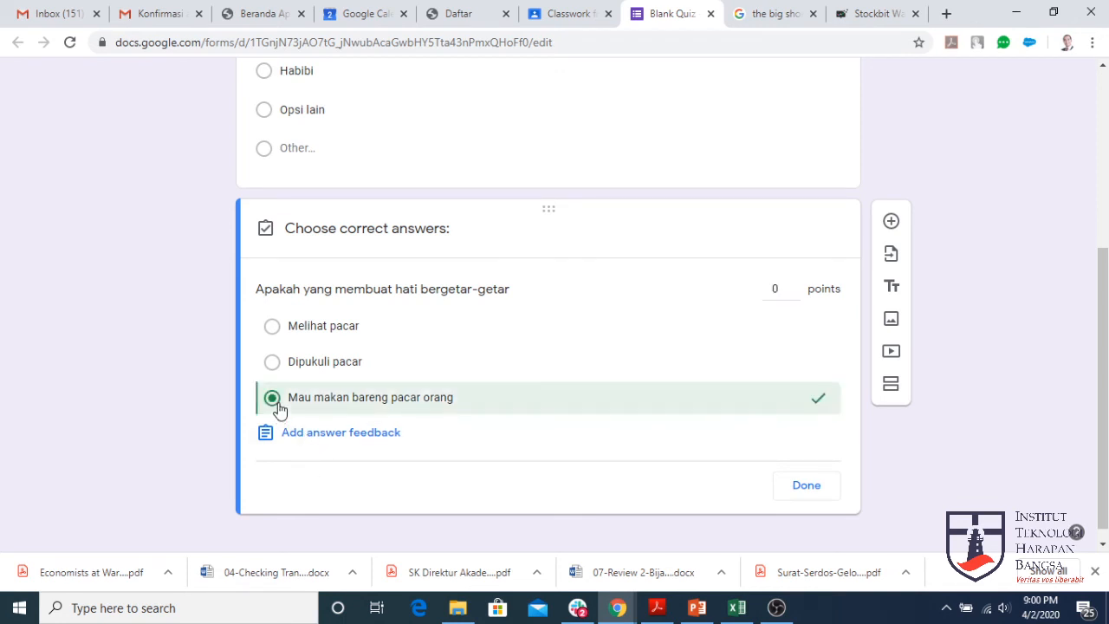
left_click(798, 489)
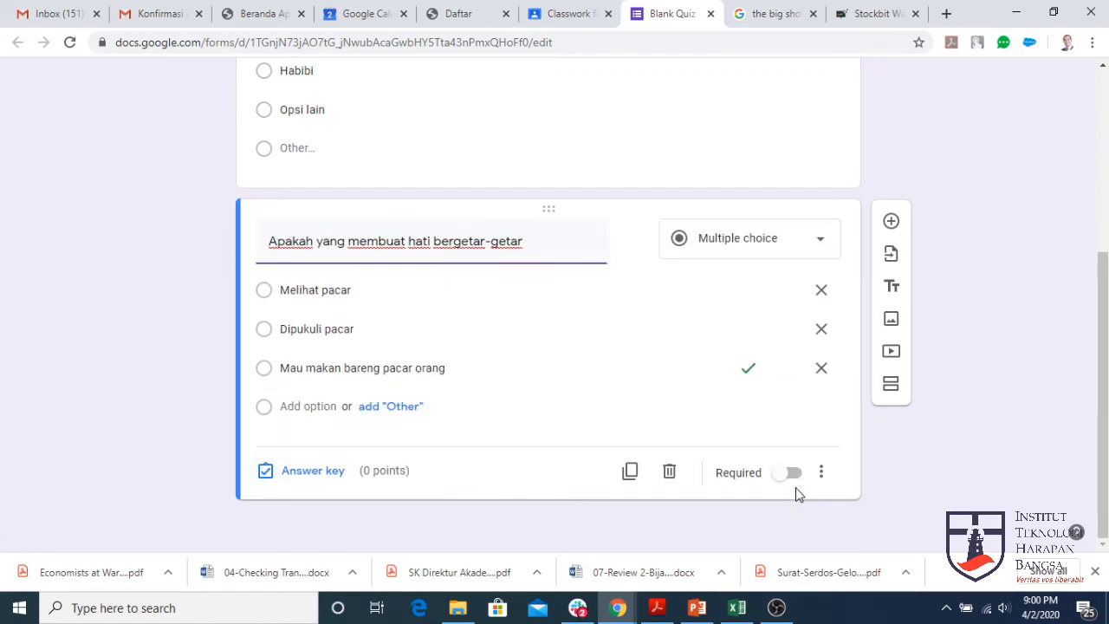
Step: Add a third multiple choice question worded "Makanan favorit ikan hiu"
left_click(892, 223)
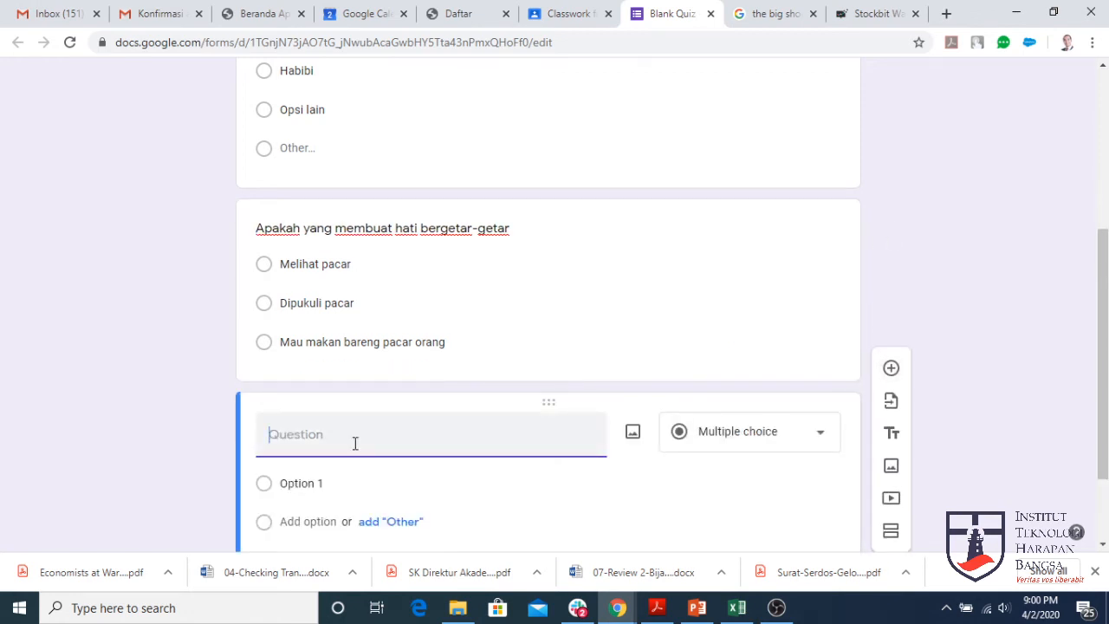
type("Makanan favorit ikan h")
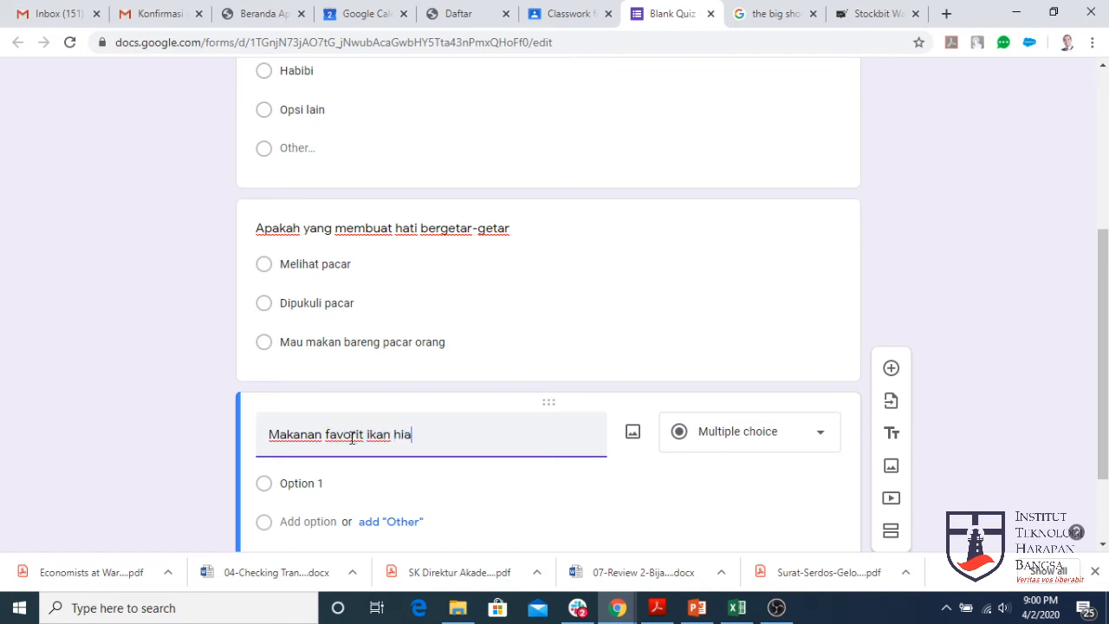
type("iu")
Step: Enter "Kura-kura", "Lumba-lumba" and "Tidak tahu" as the third question's answer options
scroll(329, 407, "down", 2)
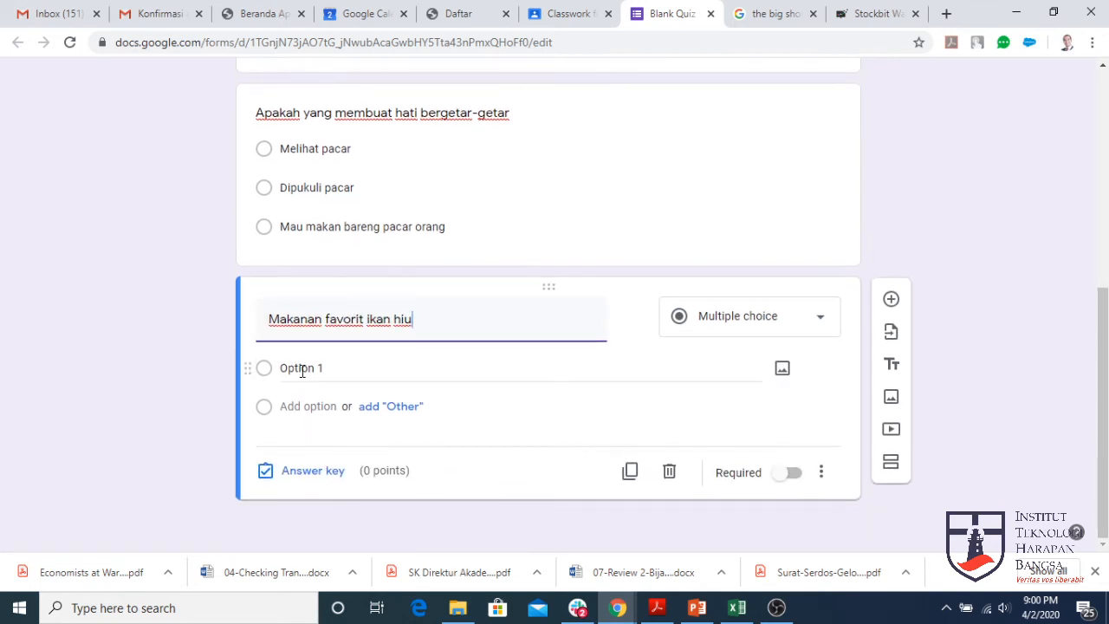
left_click(300, 370)
type("Kura-kura")
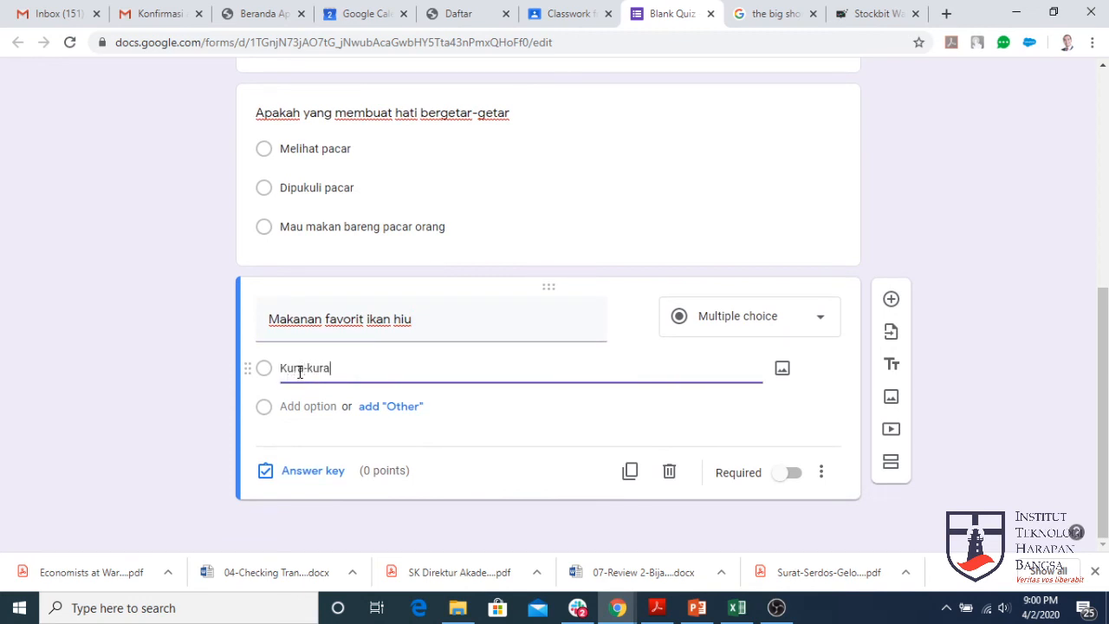
key("Return")
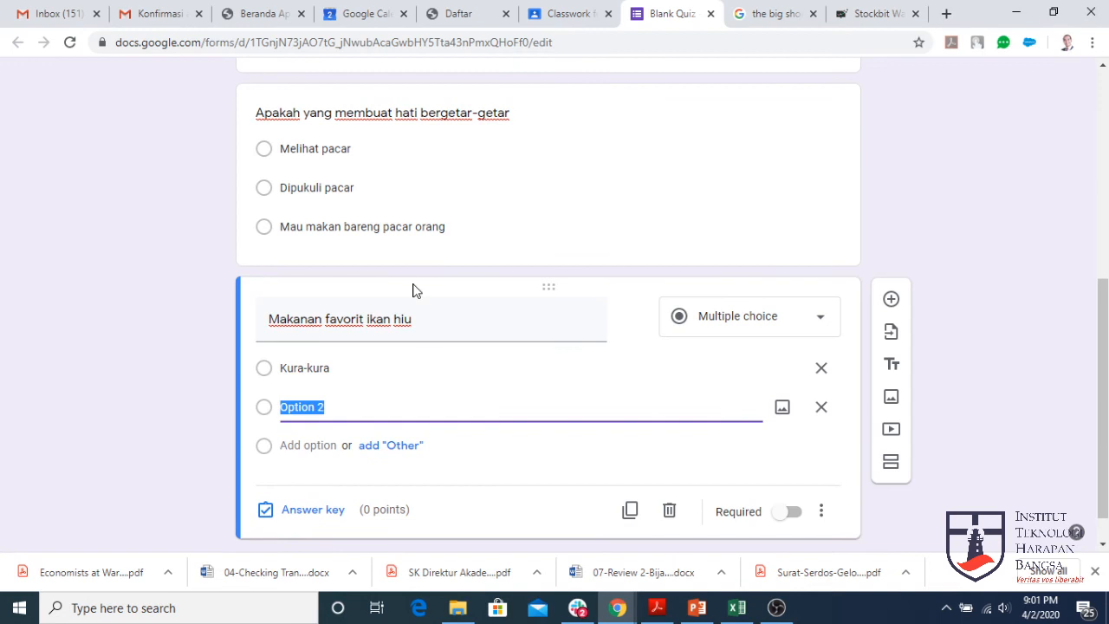
type("Lumba-lumba")
key("Return")
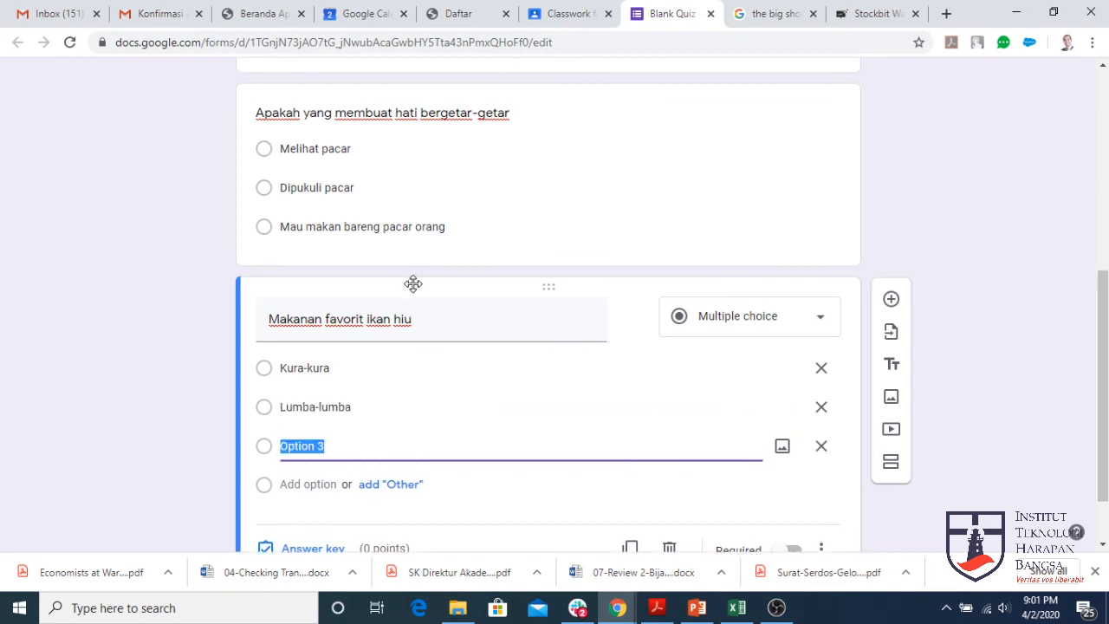
type("Tidak tahu")
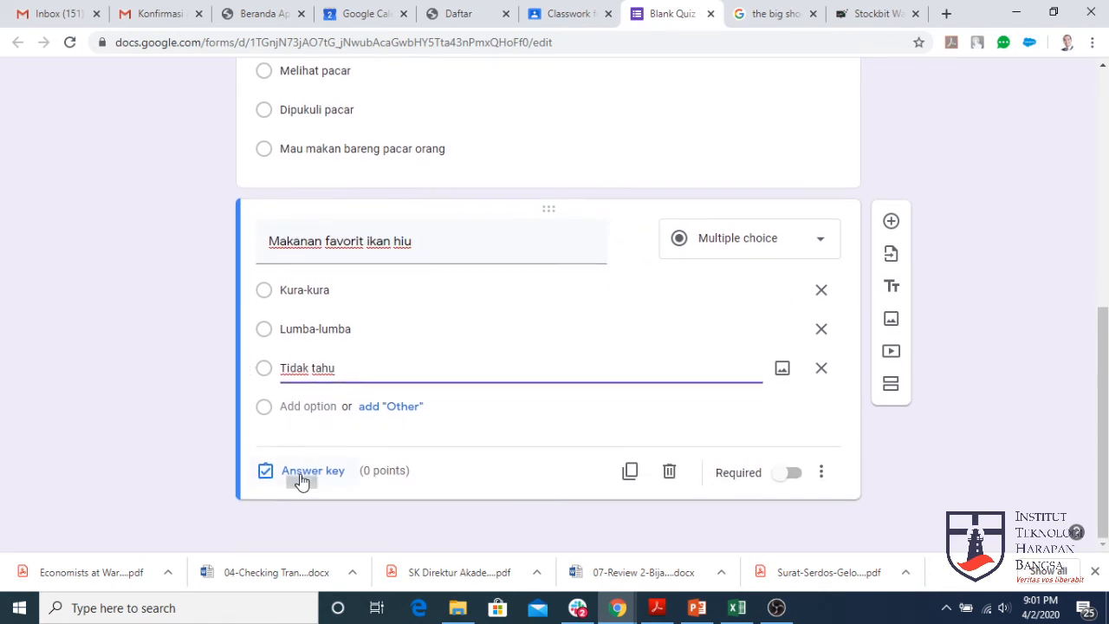
Step: Mark "Tidak tahu" as the correct answer in the third question's answer key
left_click(299, 474)
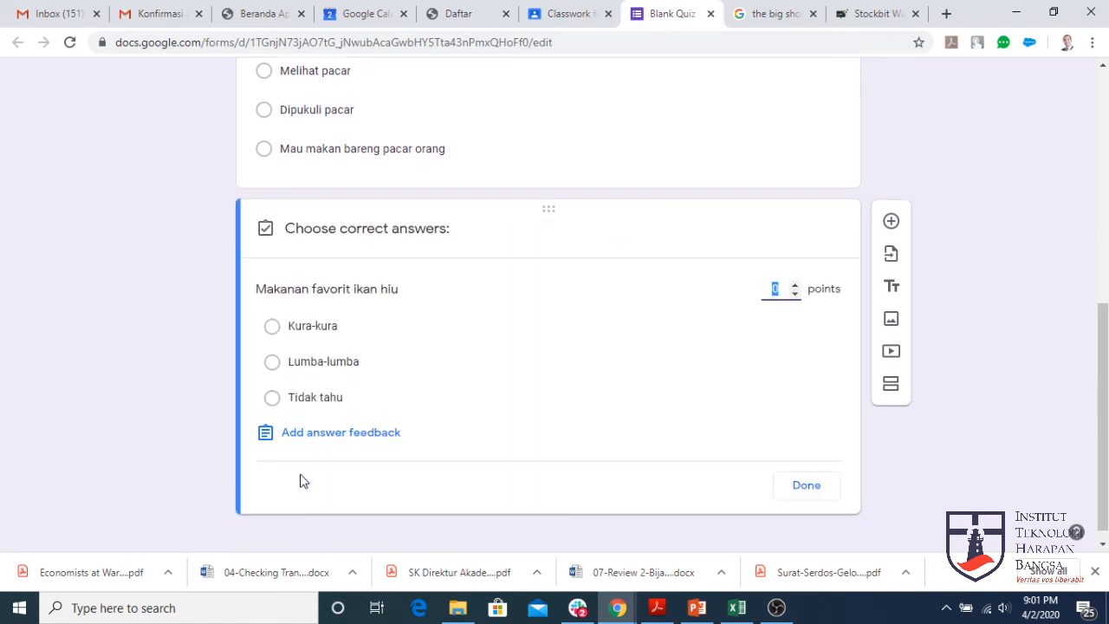
left_click(273, 398)
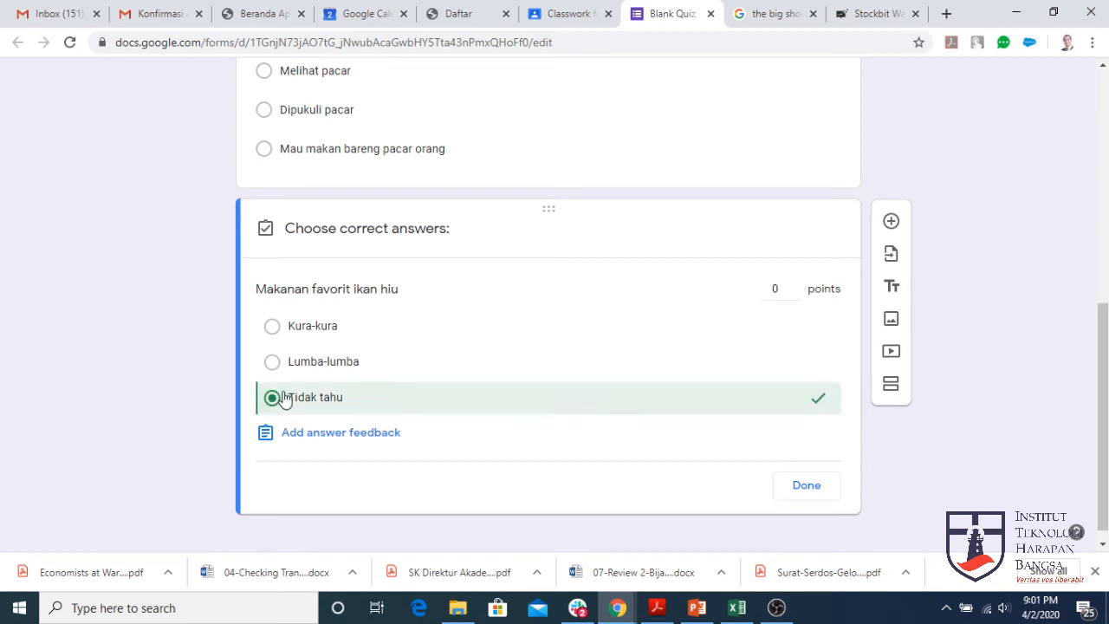
left_click(803, 488)
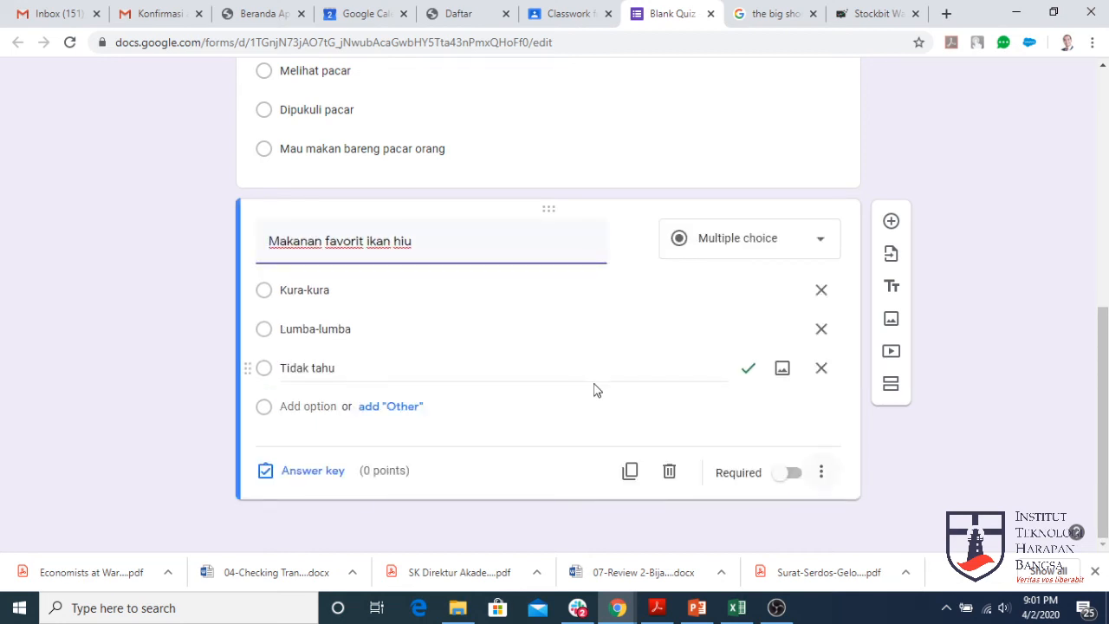
Step: In the form's general settings, remove the restriction to ITHB users and limit respondents to 1 response
scroll(592, 389, "up", 8)
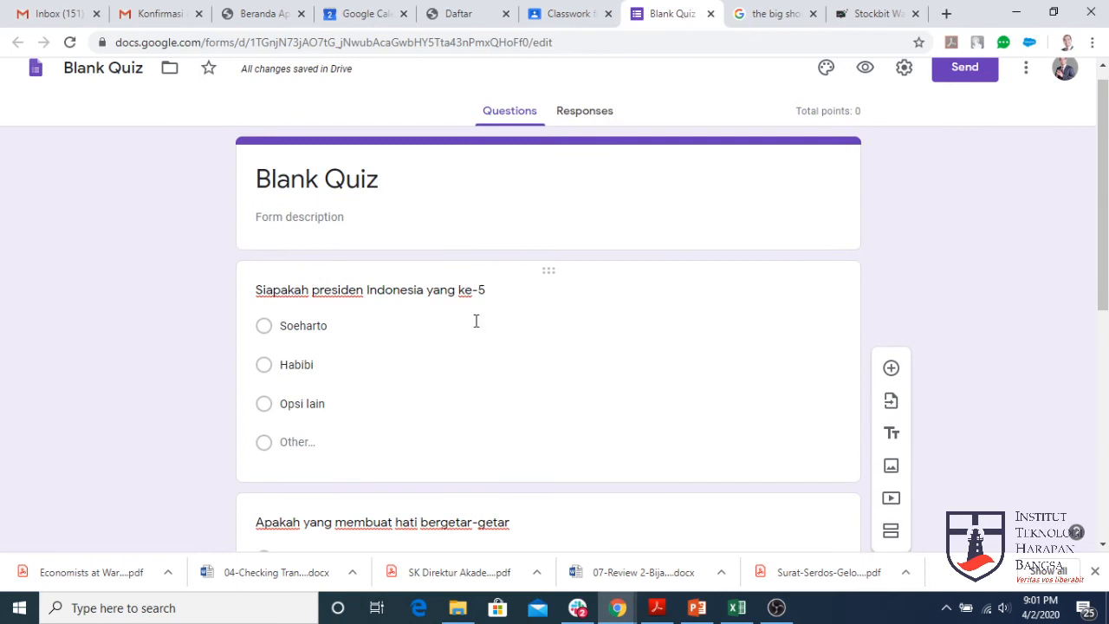
scroll(477, 324, "down", 2)
scroll(472, 325, "down", 3)
scroll(481, 336, "up", 3)
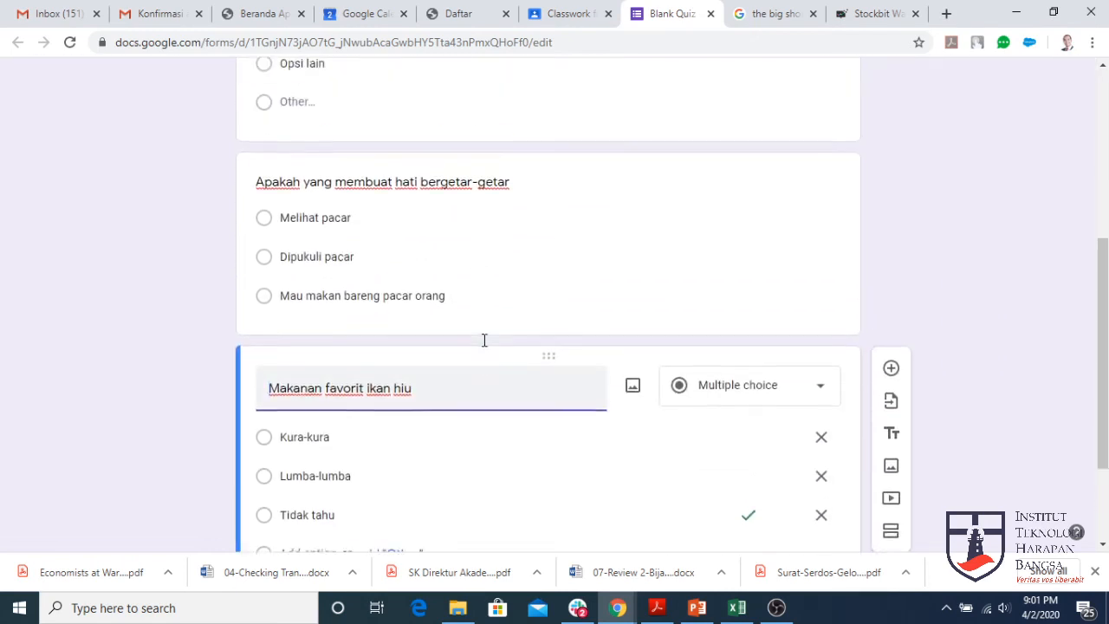
scroll(479, 337, "up", 3)
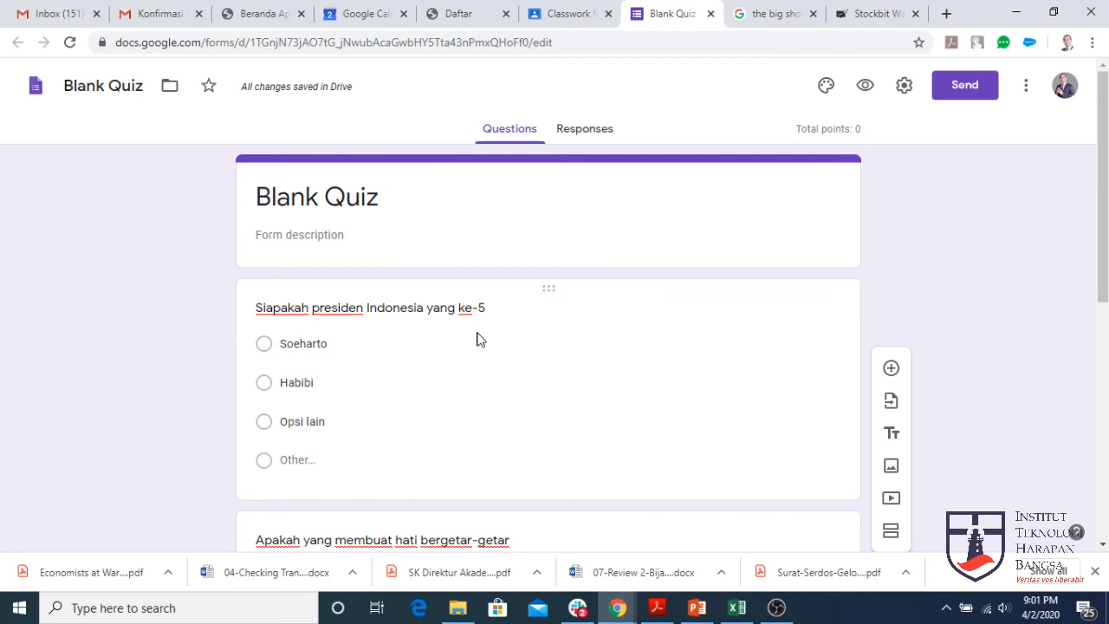
left_click(904, 90)
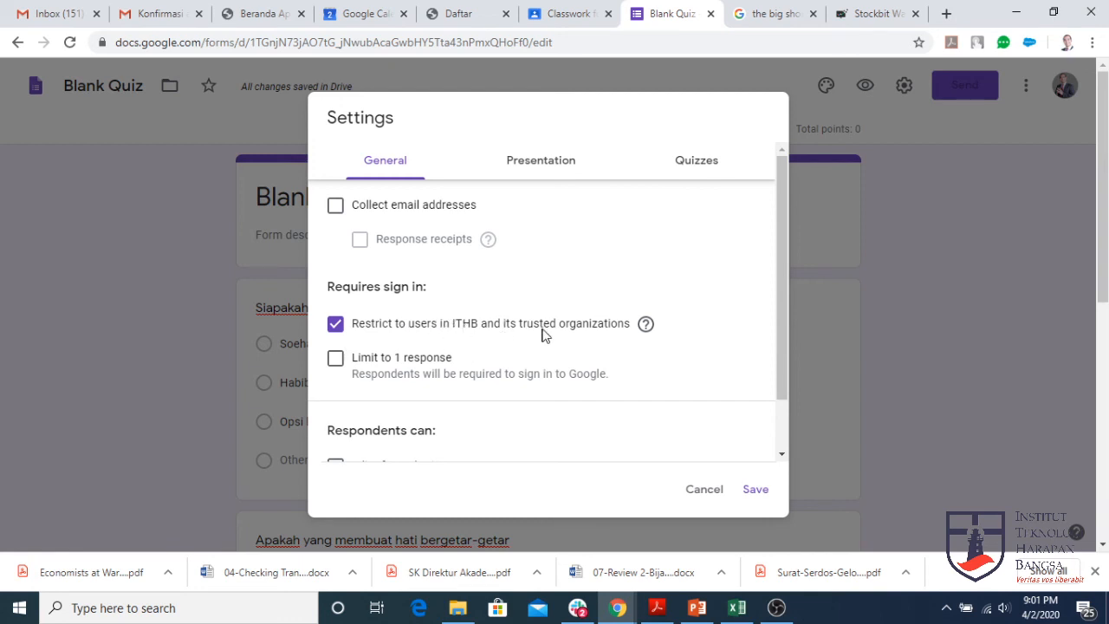
left_click(335, 325)
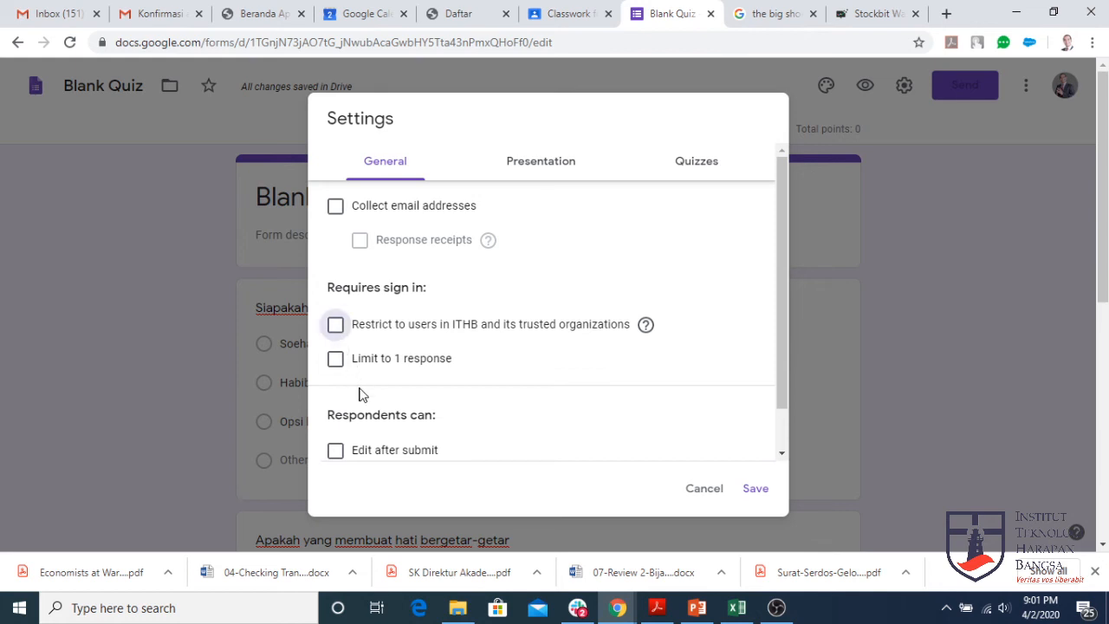
scroll(352, 403, "down", 1)
left_click(335, 310)
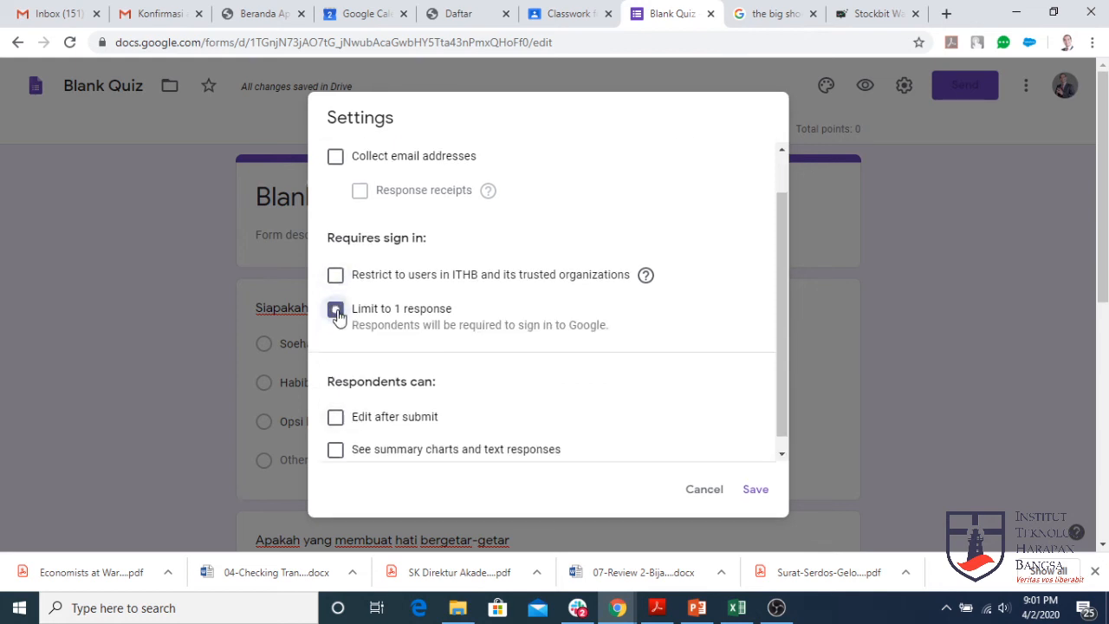
scroll(423, 378, "down", 1)
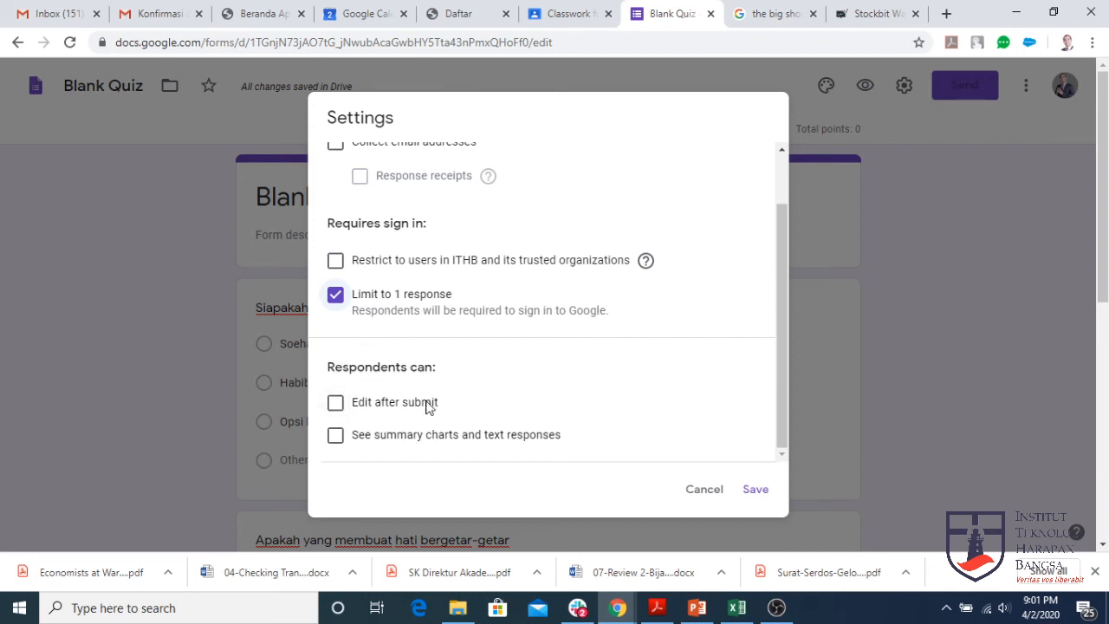
scroll(403, 400, "up", 2)
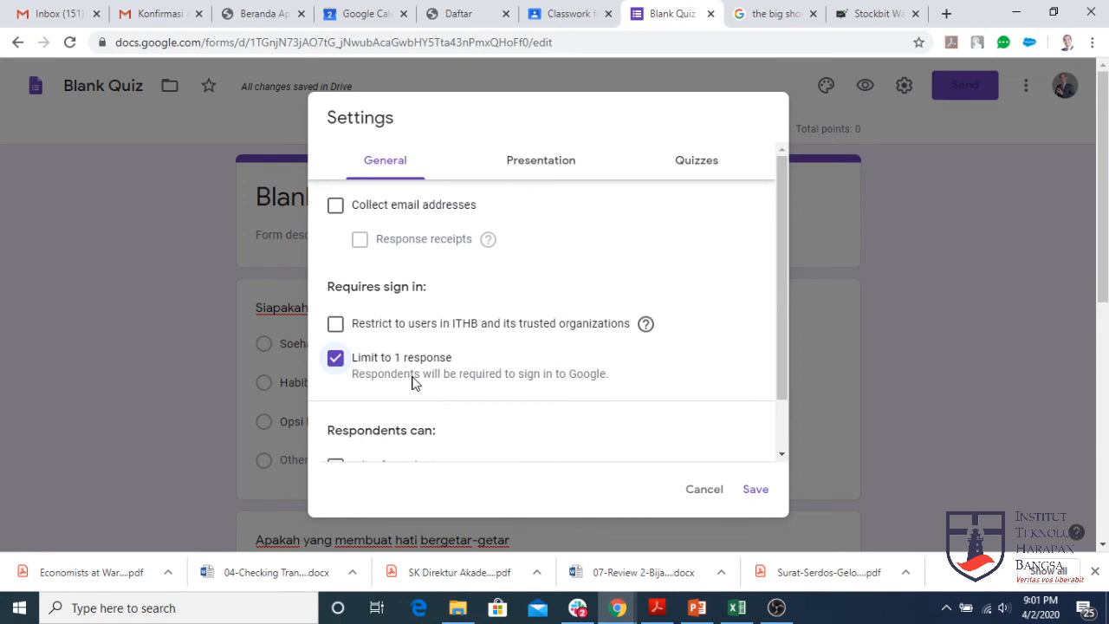
Step: Turn on shuffled question order, look through the quiz options for grade release, and save the form settings
left_click(530, 170)
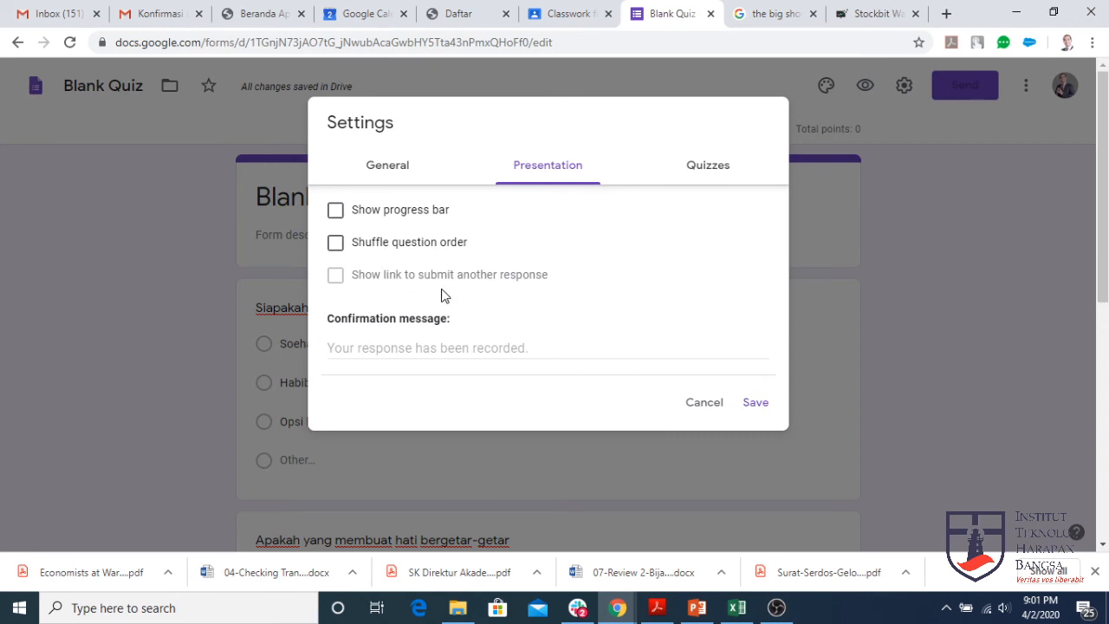
left_click(336, 244)
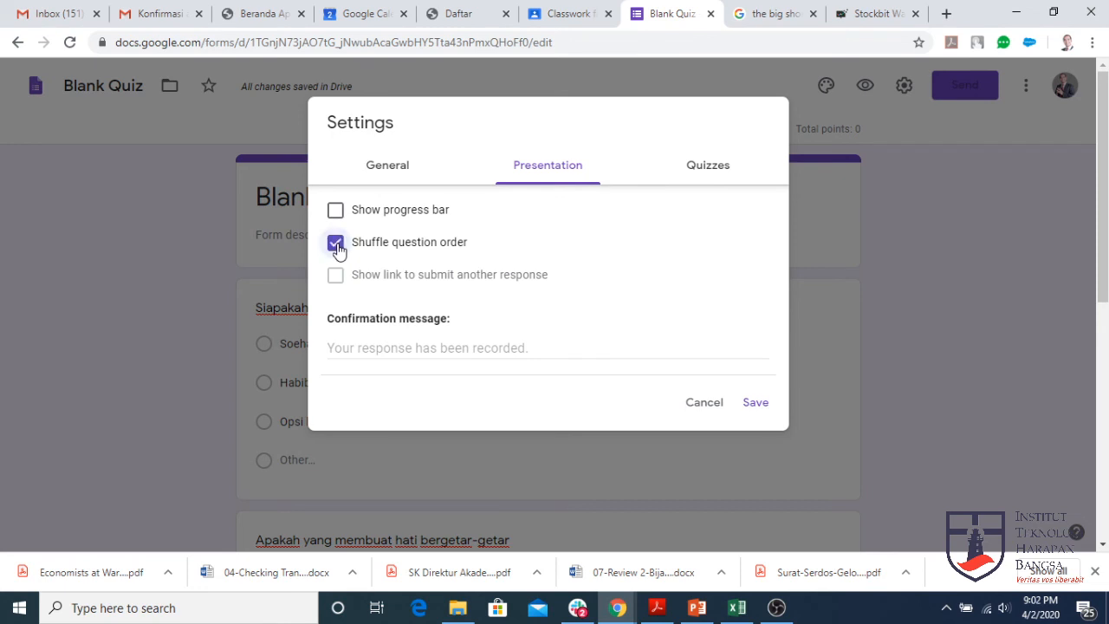
left_click(703, 173)
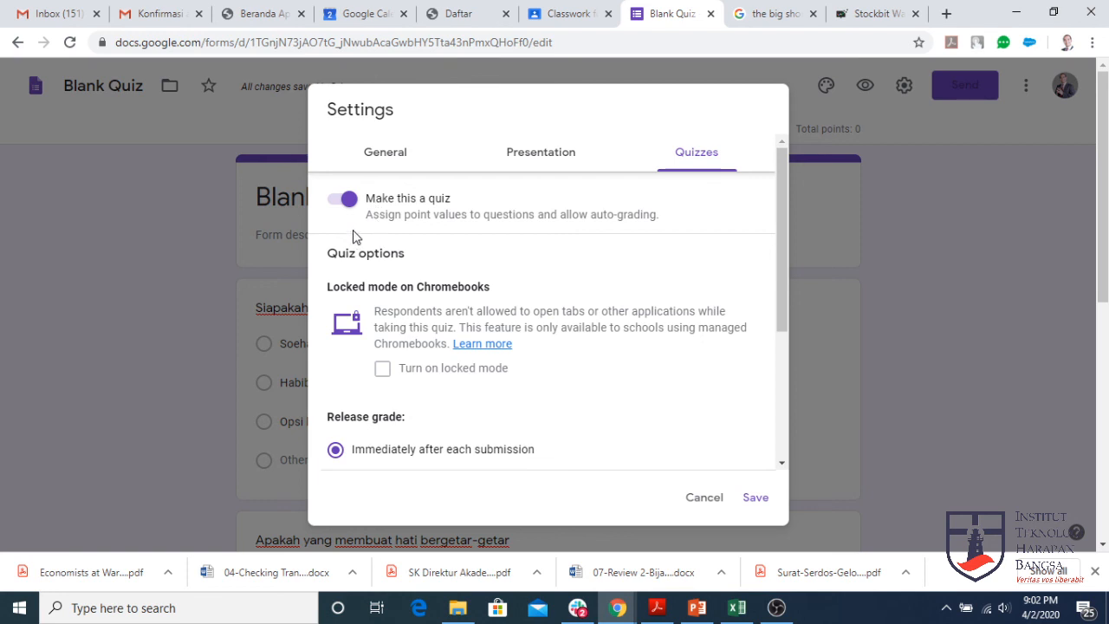
scroll(386, 362, "down", 2)
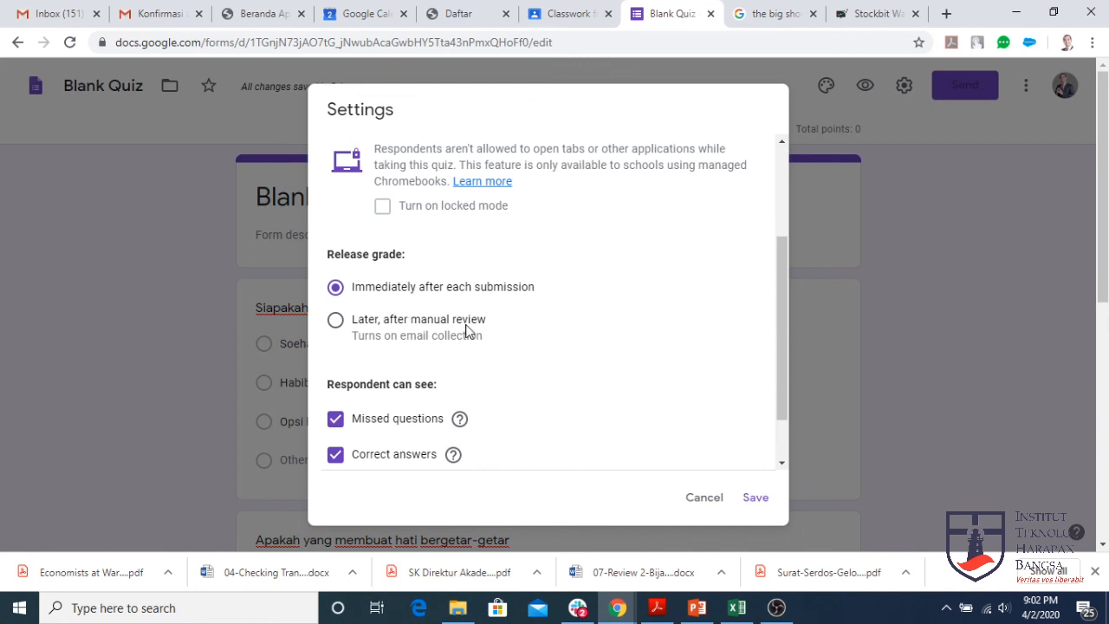
scroll(467, 324, "down", 1)
left_click(754, 506)
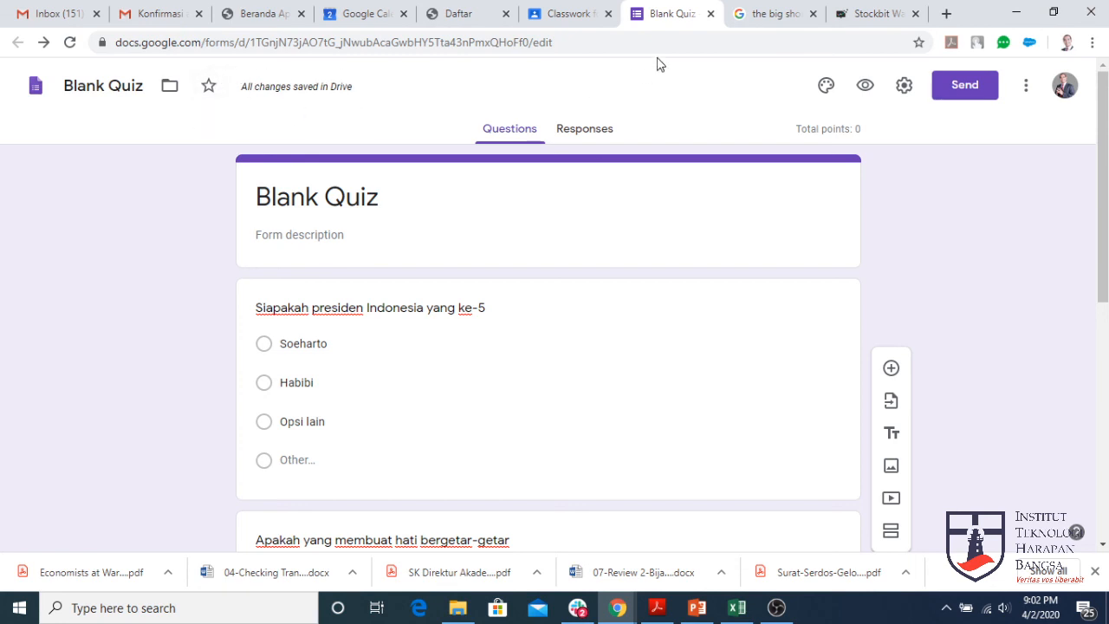
Step: Close the quiz form to return to the Classroom assignment
left_click(709, 16)
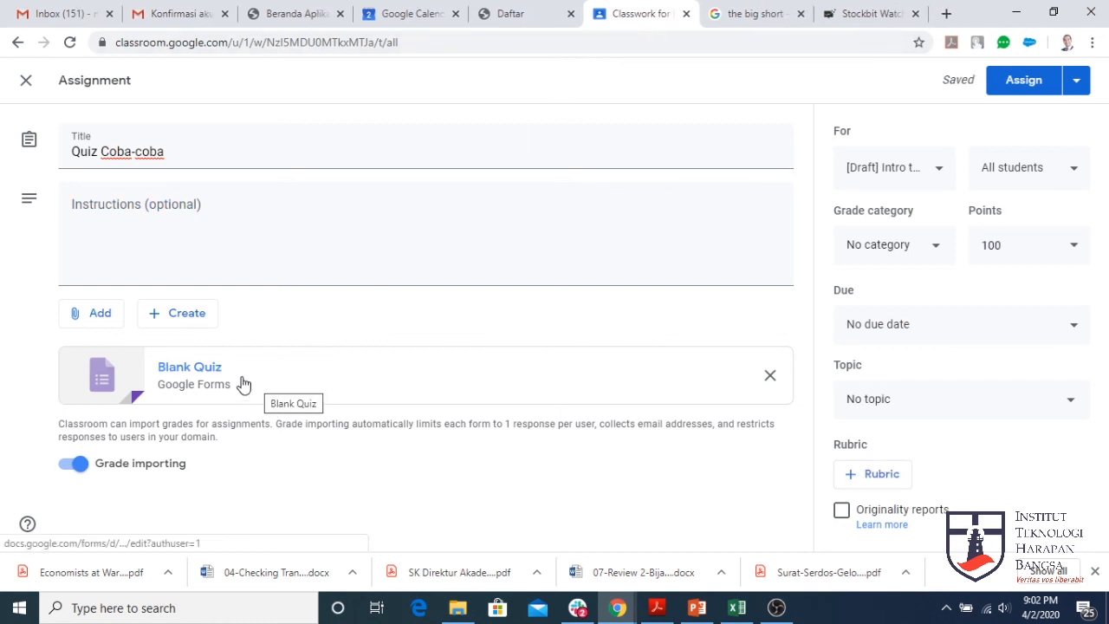